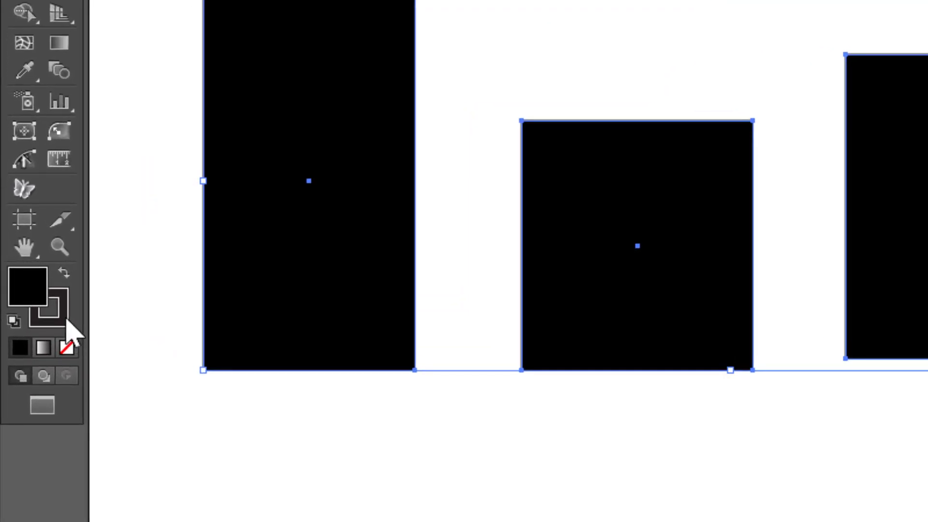
# Step: Remove the stroke from the three selected black rectangles
pyautogui.click(27, 286)
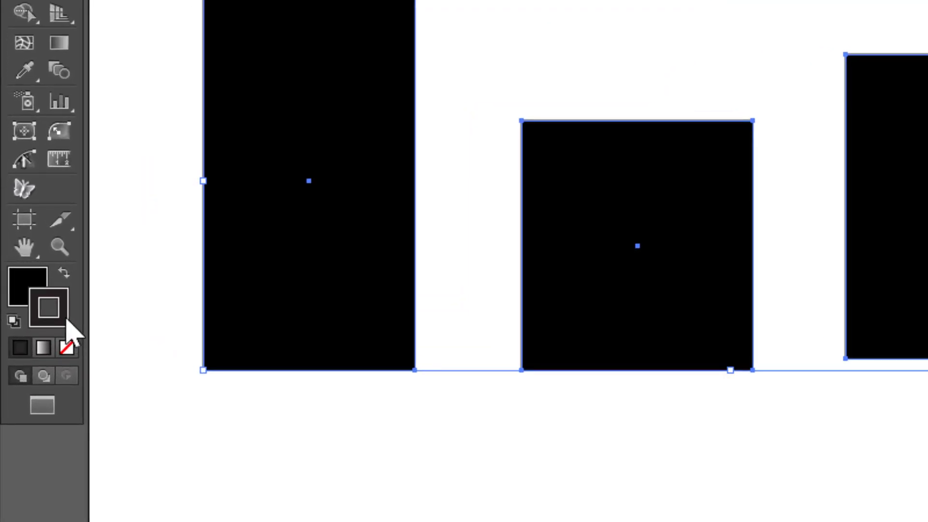
pyautogui.click(66, 346)
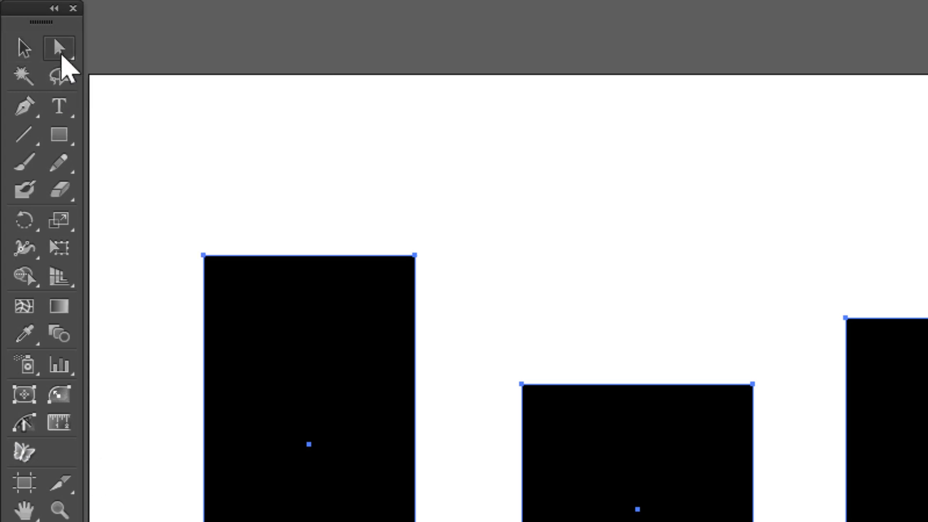
# Step: Reshape the left rectangle into a pointed crown, raising its upper-left corner inward and moving its upper-right corner to about X 249, Y 250 px
pyautogui.click(60, 48)
pyautogui.click(247, 182)
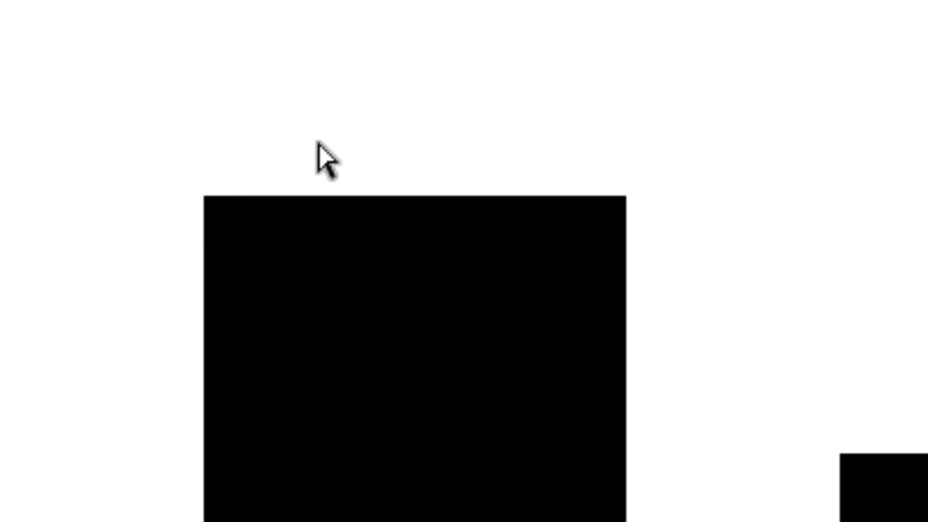
pyautogui.click(203, 199)
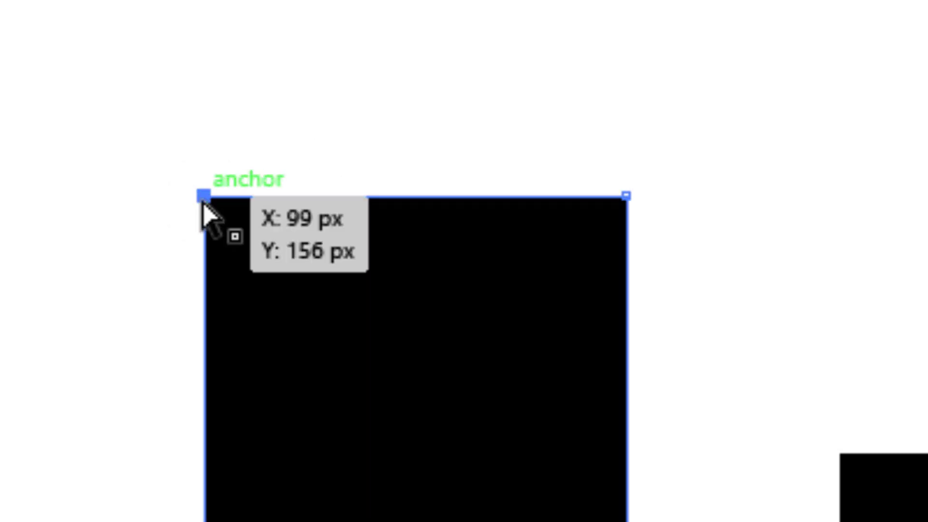
pyautogui.moveTo(203, 199); pyautogui.dragTo(312, 55)
pyautogui.click(536, 257)
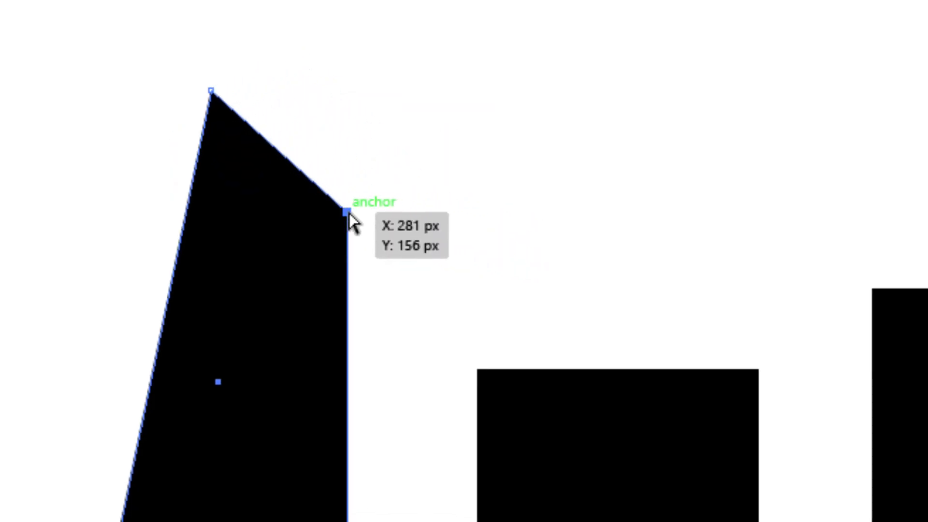
pyautogui.moveTo(348, 215); pyautogui.dragTo(296, 341)
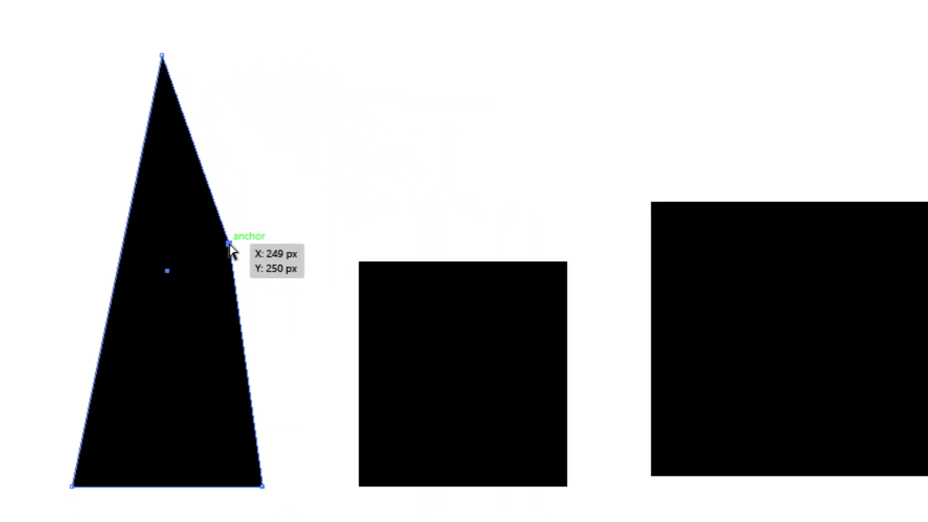
# Step: Slant the middle rectangle's upper edge by moving its upper-left corner up and outward and its upper-right corner down
pyautogui.click(439, 471)
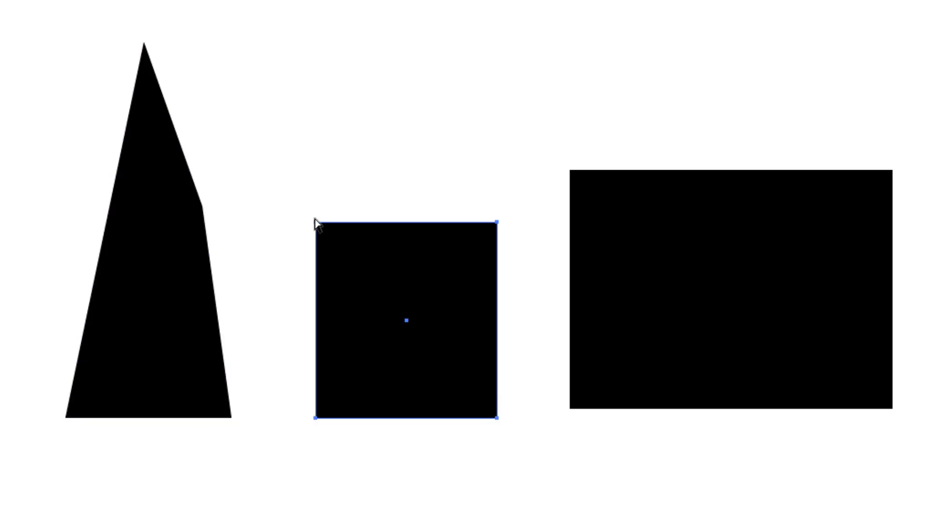
pyautogui.click(315, 222)
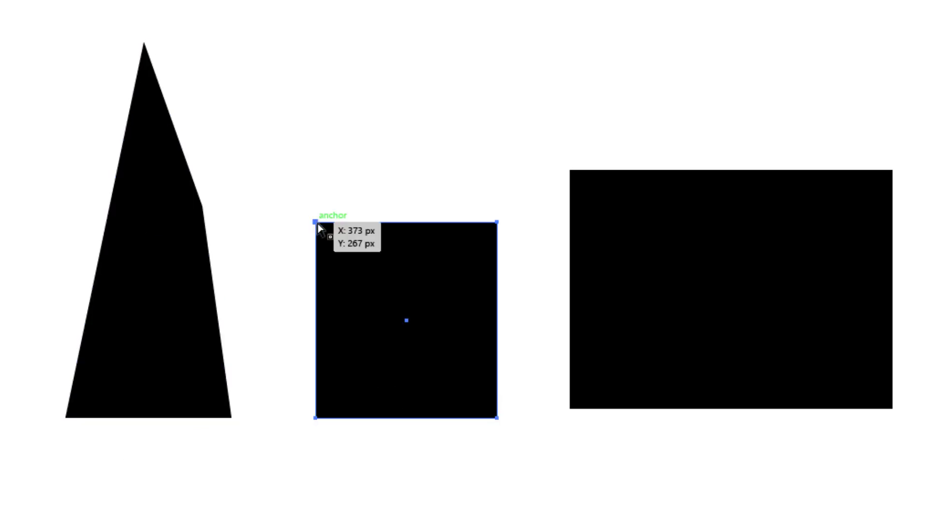
pyautogui.moveTo(305, 215); pyautogui.dragTo(278, 186)
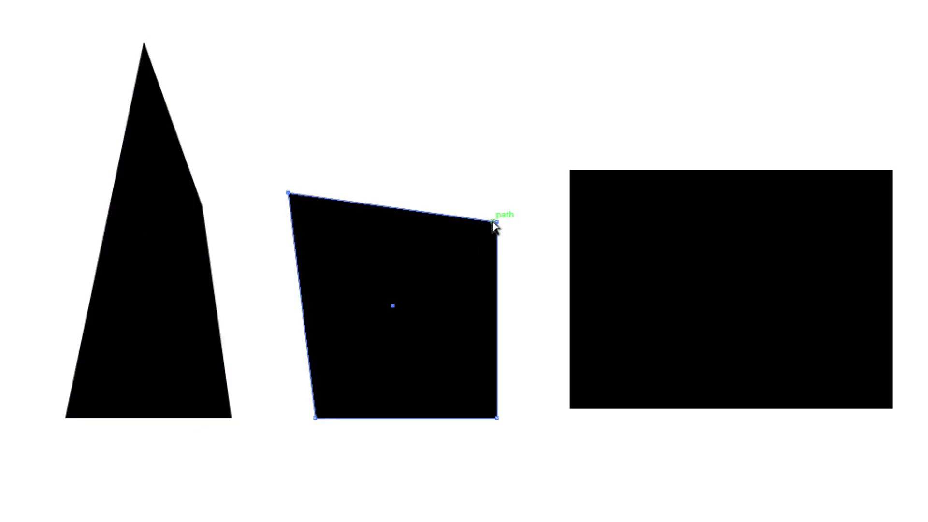
pyautogui.moveTo(497, 221); pyautogui.dragTo(496, 248)
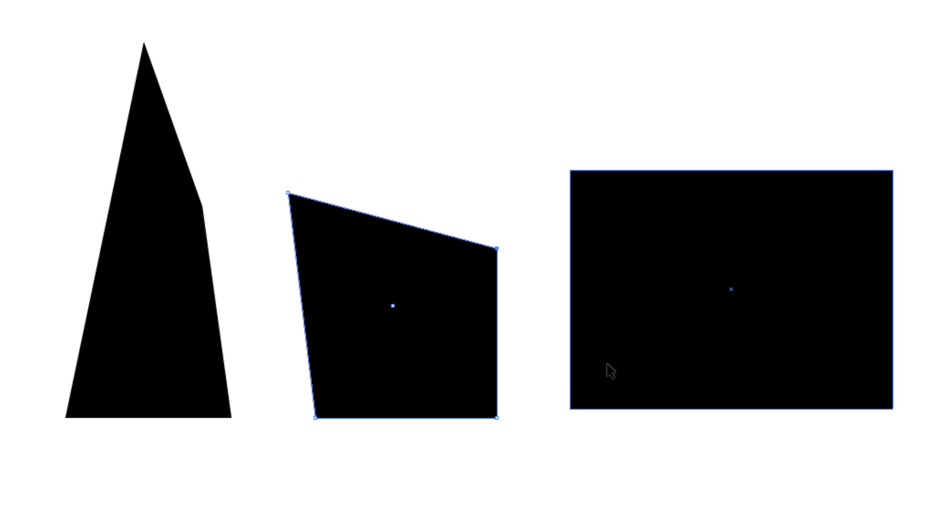
# Step: Skew the right rectangle by moving its lower-left corner about -34, 23 px and its upper-right corner to about X 1068, Y 175 px
pyautogui.click(569, 409)
pyautogui.moveTo(569, 409); pyautogui.dragTo(539, 428)
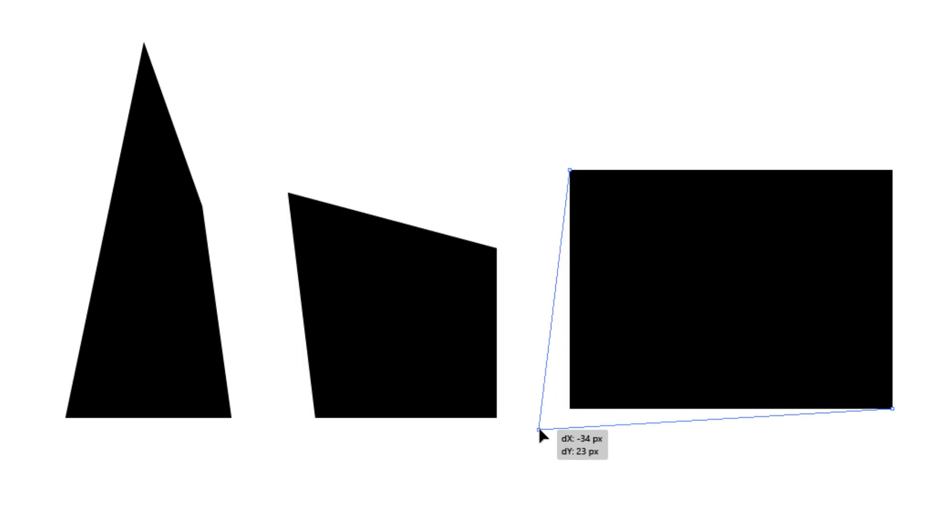
pyautogui.moveTo(858, 164); pyautogui.dragTo(913, 136)
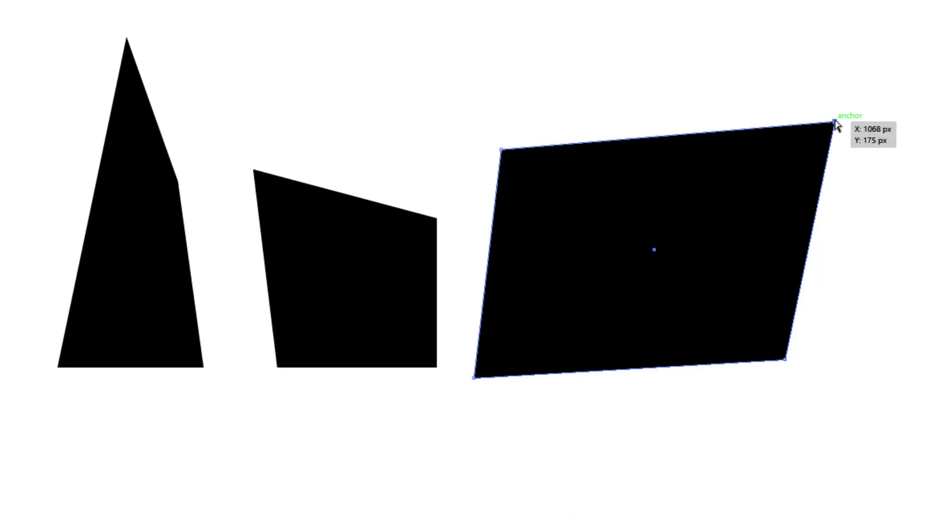
pyautogui.moveTo(835, 124); pyautogui.dragTo(835, 123)
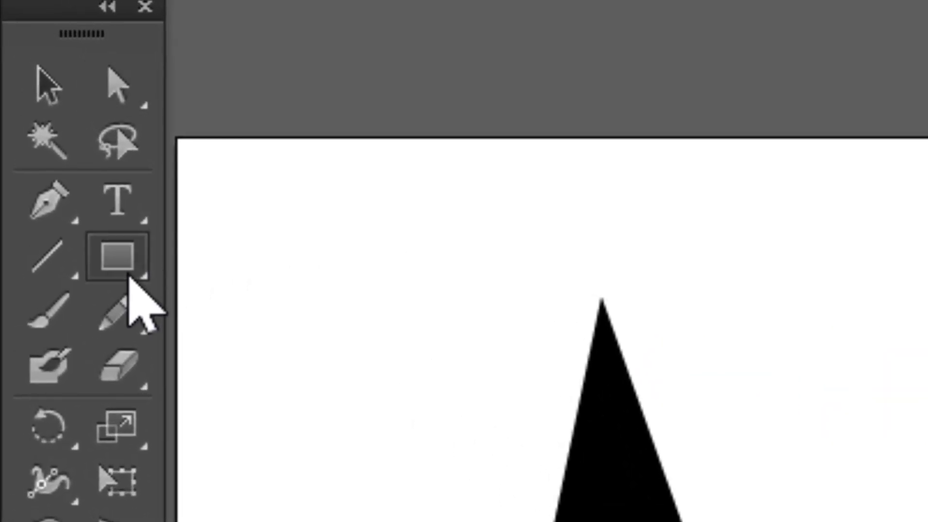
# Step: Draw a rectangular trunk under each crown: left about 37 by 246 px, middle about 38 by 168 px, and a wider one under the right crown
pyautogui.click(130, 278)
pyautogui.moveTo(129, 330); pyautogui.dragTo(156, 510)
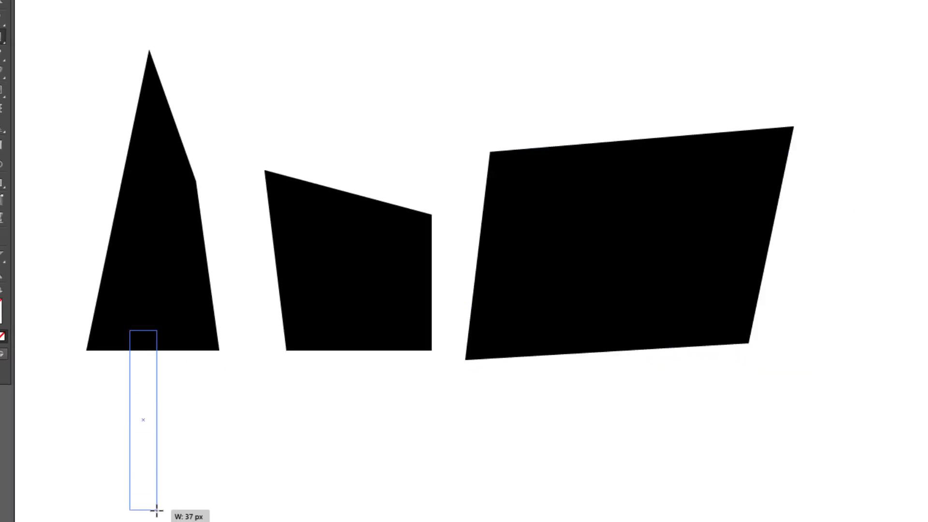
pyautogui.moveTo(339, 331); pyautogui.dragTo(367, 453)
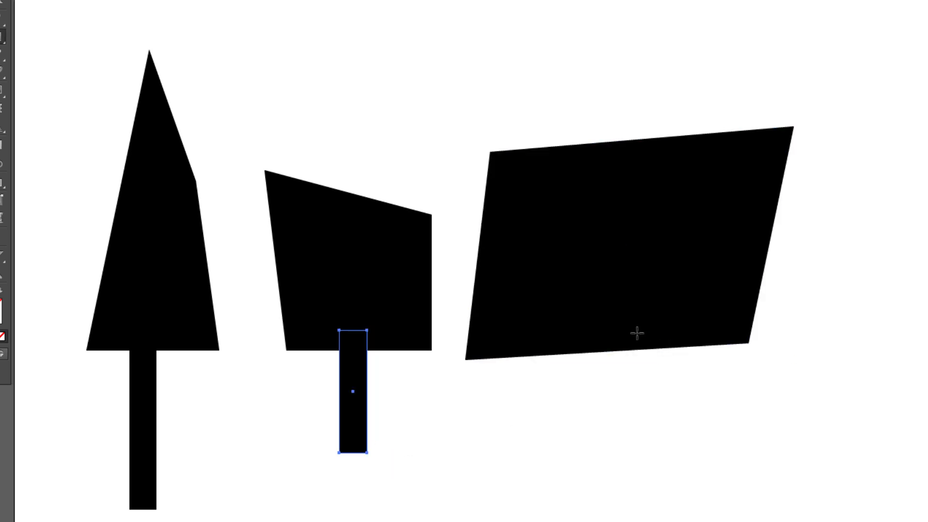
pyautogui.moveTo(568, 313); pyautogui.dragTo(623, 465)
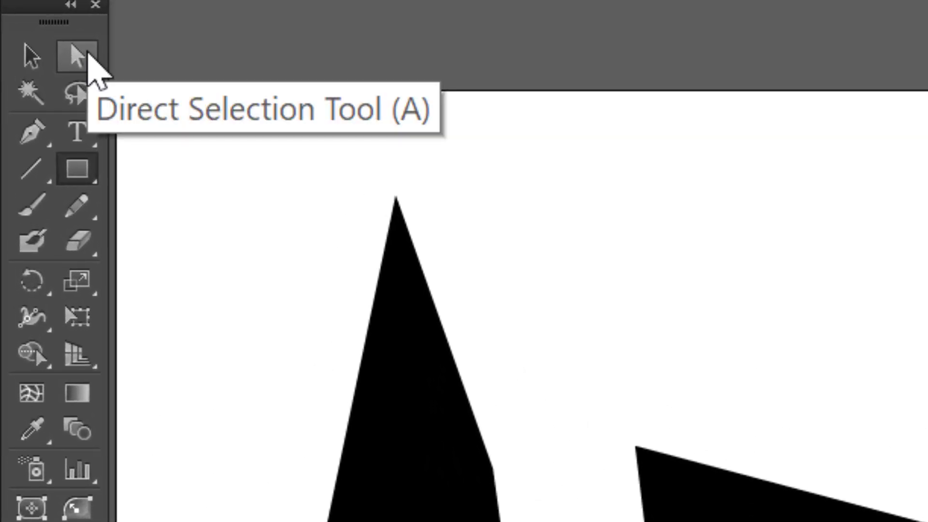
# Step: Taper the right tree's trunk by moving only its upper-right anchor horizontally inward with the Direct Selection tool
pyautogui.click(88, 52)
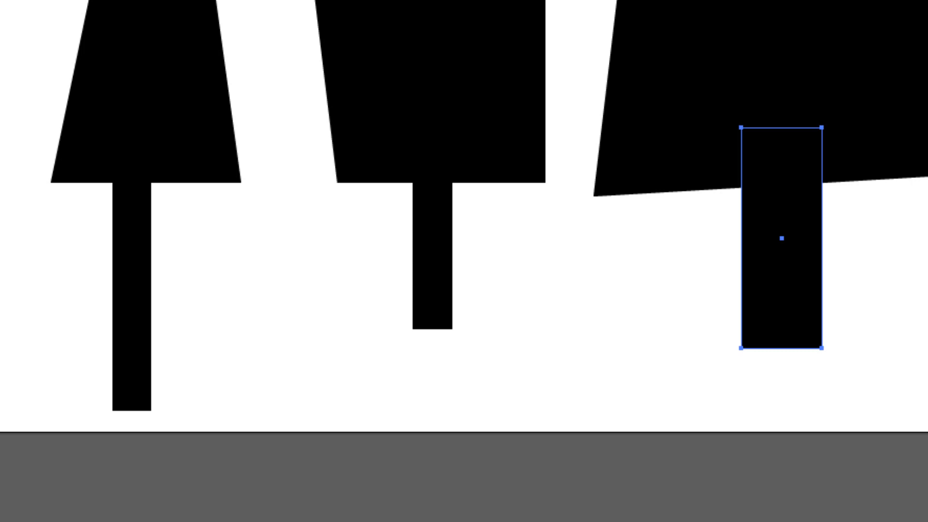
pyautogui.click(588, 247)
pyautogui.click(802, 180)
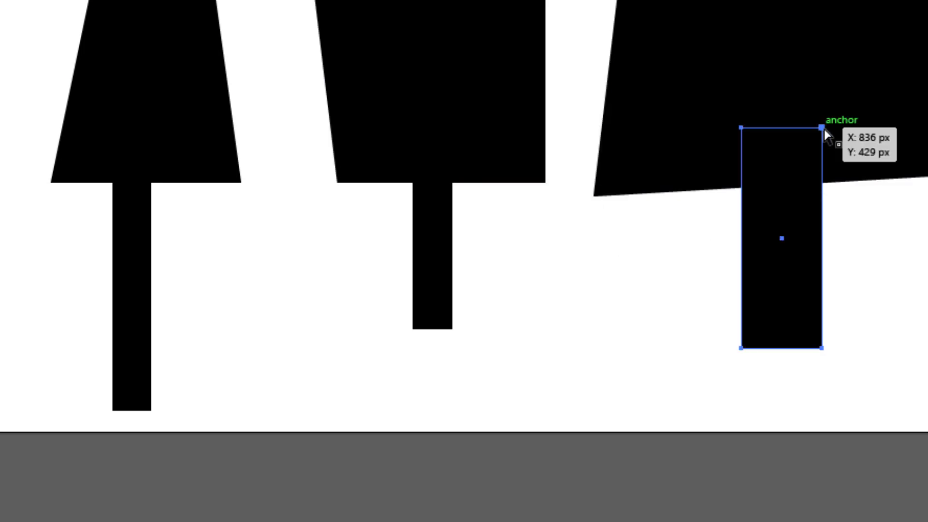
pyautogui.moveTo(834, 130); pyautogui.dragTo(773, 127)
# Step: Shift both upper anchors of the middle tree's trunk horizontally to the right, one at a time
pyautogui.click(425, 259)
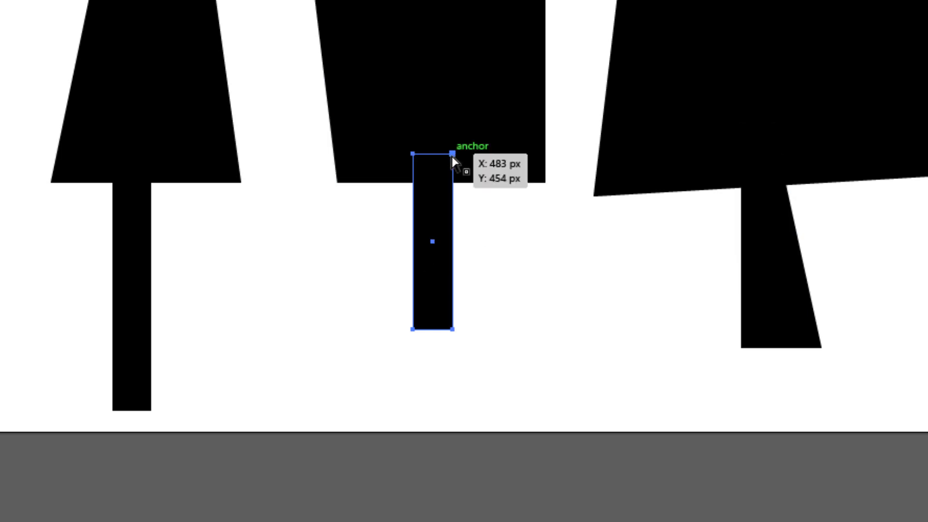
pyautogui.moveTo(453, 155); pyautogui.dragTo(477, 155)
pyautogui.click(489, 341)
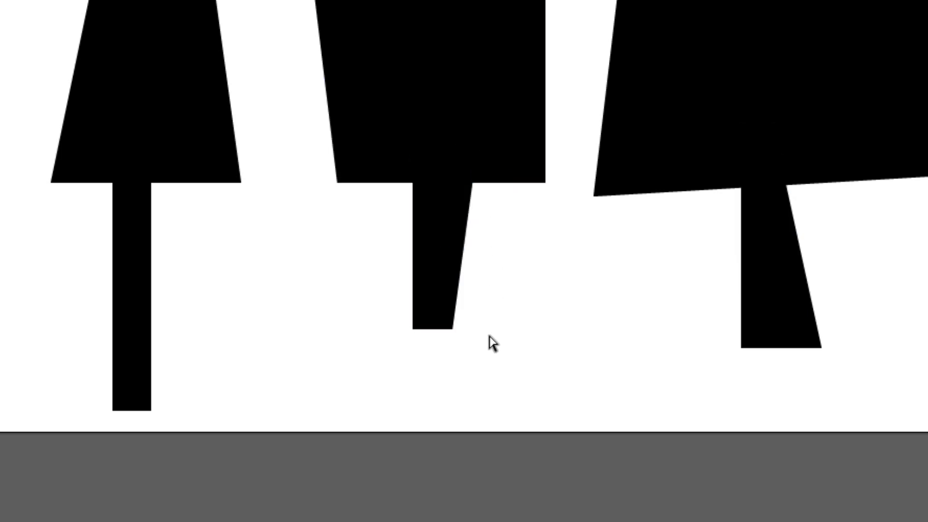
pyautogui.click(447, 320)
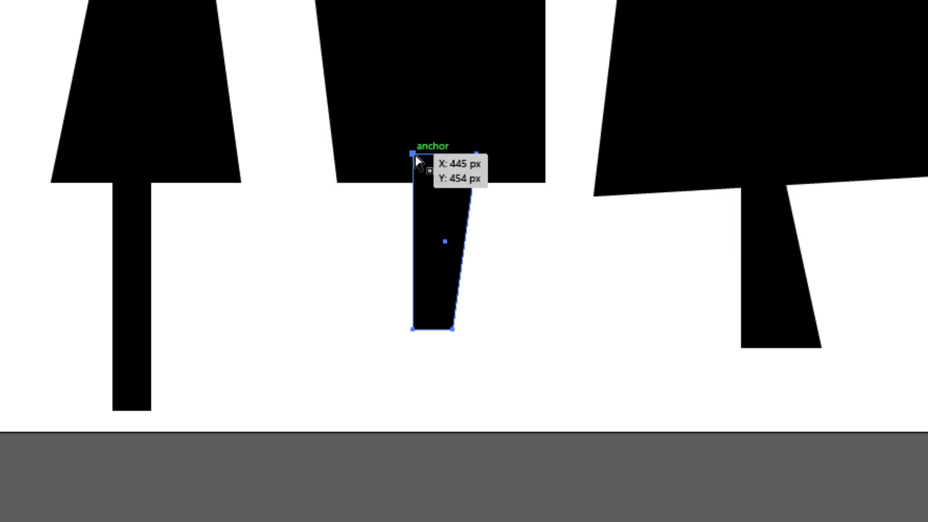
pyautogui.moveTo(416, 155); pyautogui.dragTo(436, 155)
pyautogui.click(513, 357)
# Step: Shift both lower anchors of the middle tree's trunk to the right so the trunk widens slightly toward its base
pyautogui.click(457, 332)
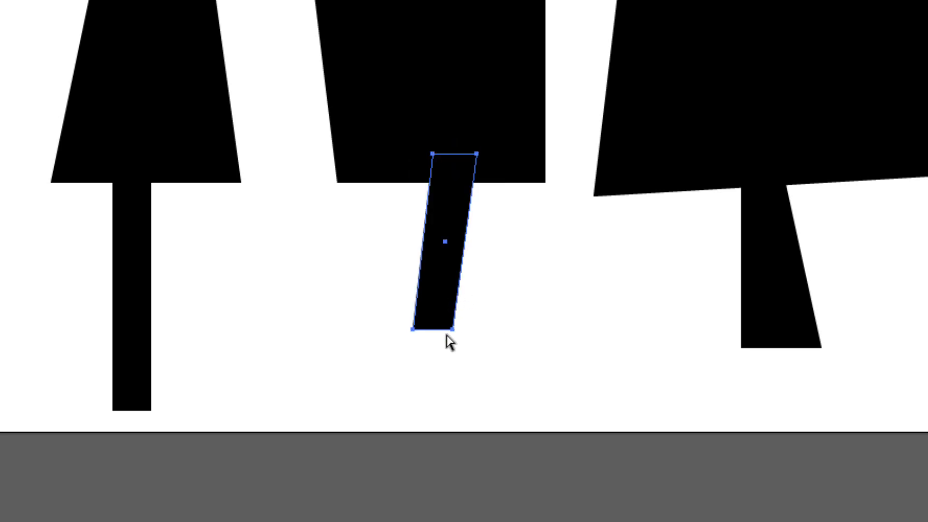
pyautogui.moveTo(414, 329); pyautogui.dragTo(434, 329)
pyautogui.click(475, 374)
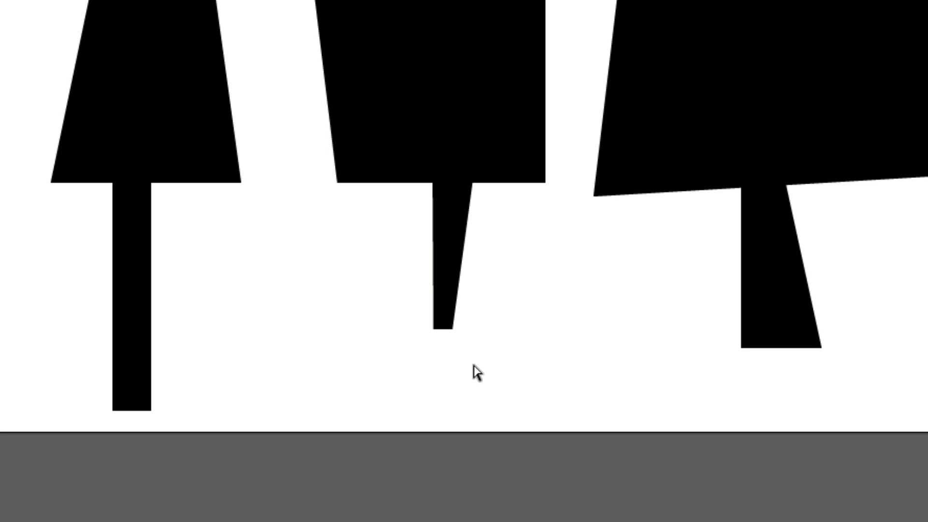
pyautogui.click(780, 327)
pyautogui.click(457, 313)
pyautogui.click(457, 244)
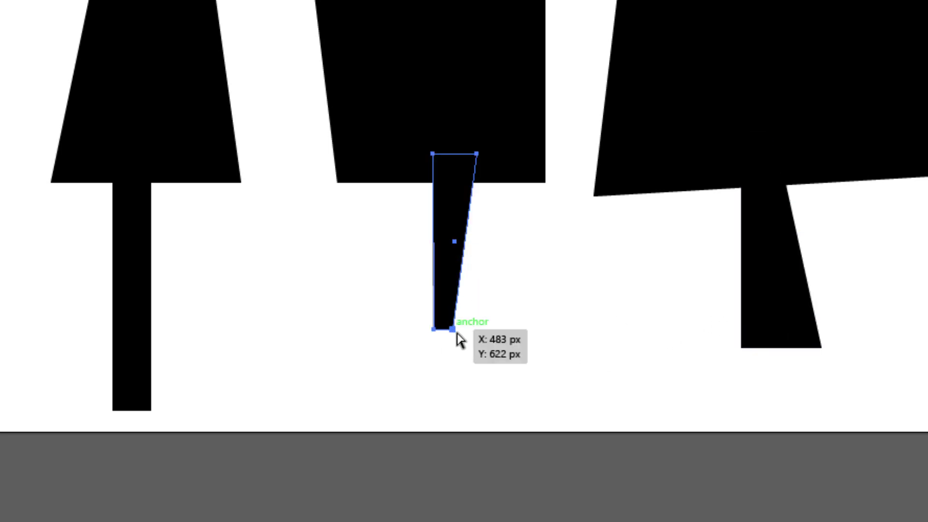
pyautogui.moveTo(451, 332); pyautogui.dragTo(480, 333)
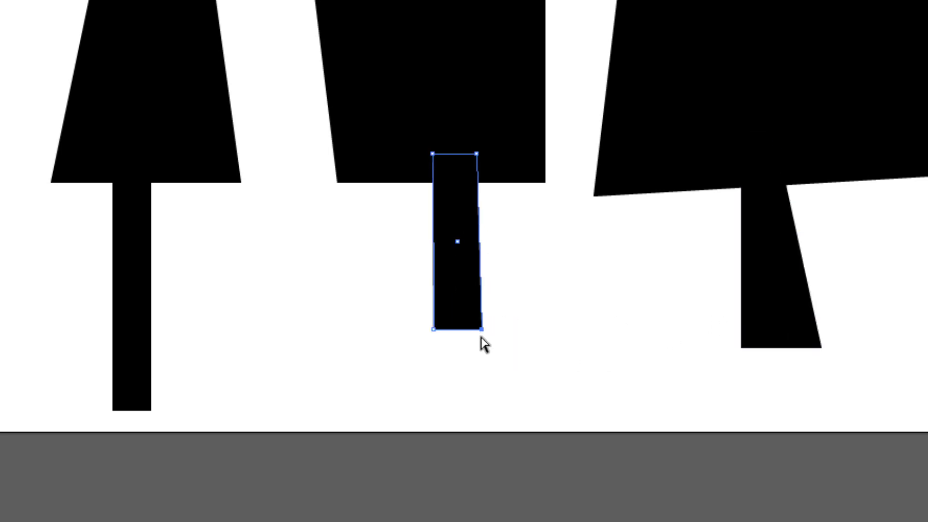
# Step: Taper the left tree's trunk by moving its lower-right anchor out to about X 211 px and its upper-left anchor slightly inward
pyautogui.click(161, 383)
pyautogui.click(141, 401)
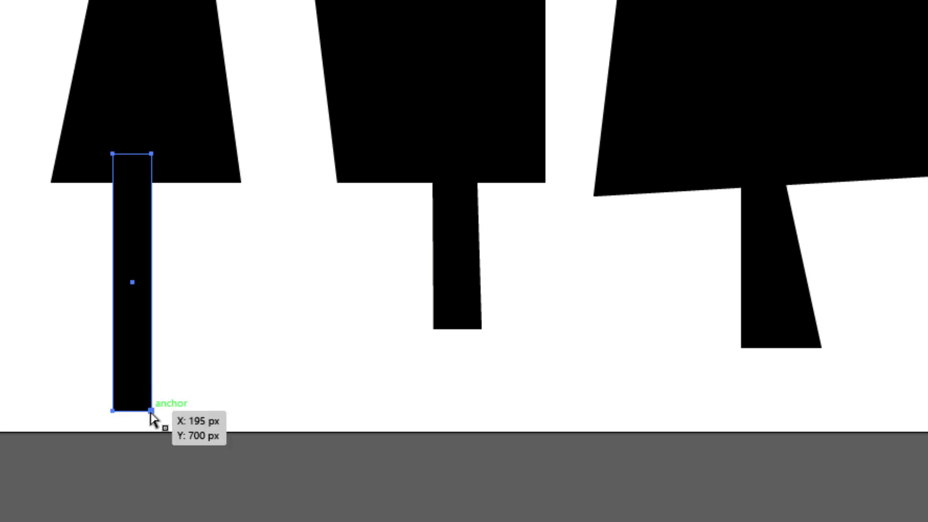
pyautogui.moveTo(151, 410)
pyautogui.mouseDown()
pyautogui.moveTo(179, 406)
pyautogui.moveTo(168, 410)
pyautogui.mouseUp()
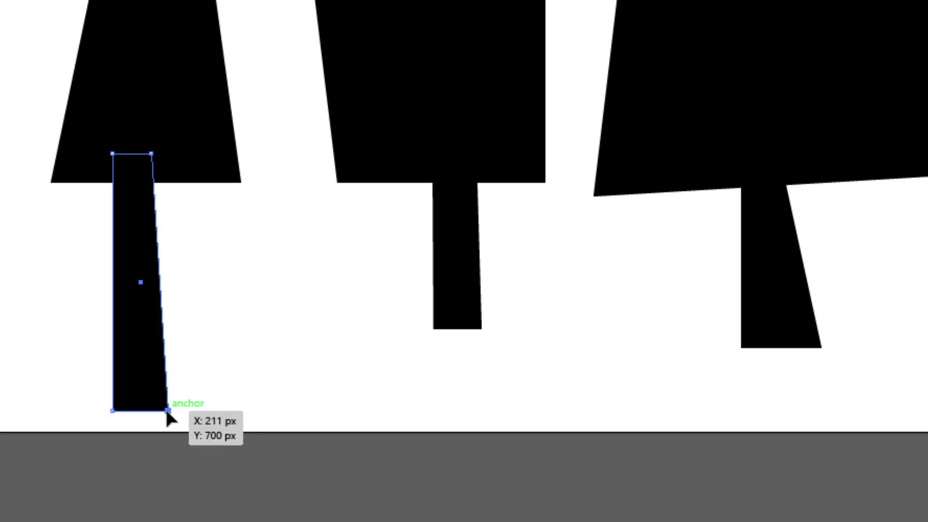
pyautogui.click(234, 285)
pyautogui.click(141, 277)
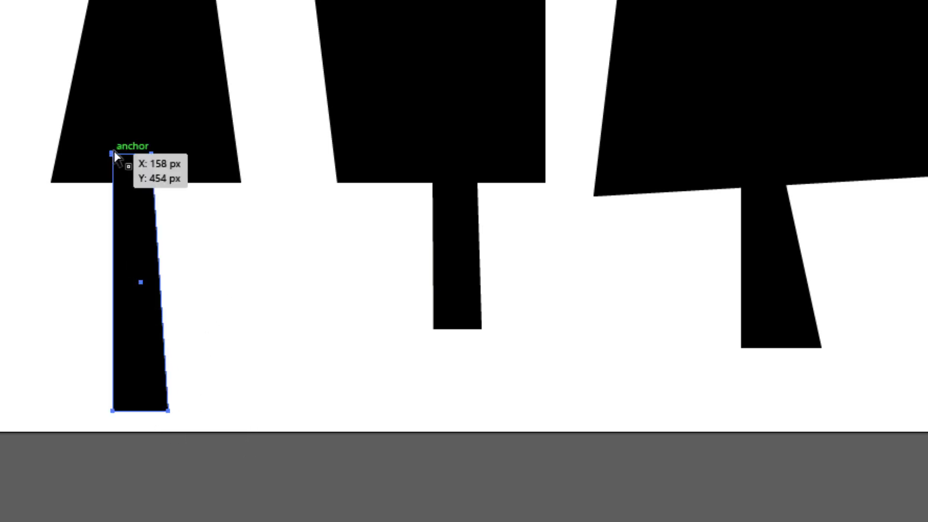
pyautogui.moveTo(113, 154); pyautogui.dragTo(120, 154)
pyautogui.click(489, 356)
pyautogui.click(807, 278)
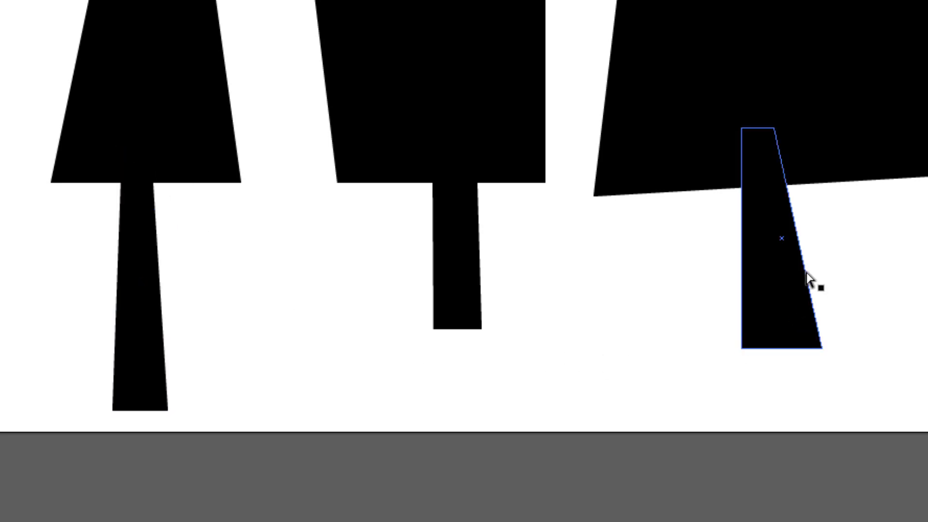
pyautogui.click(700, 364)
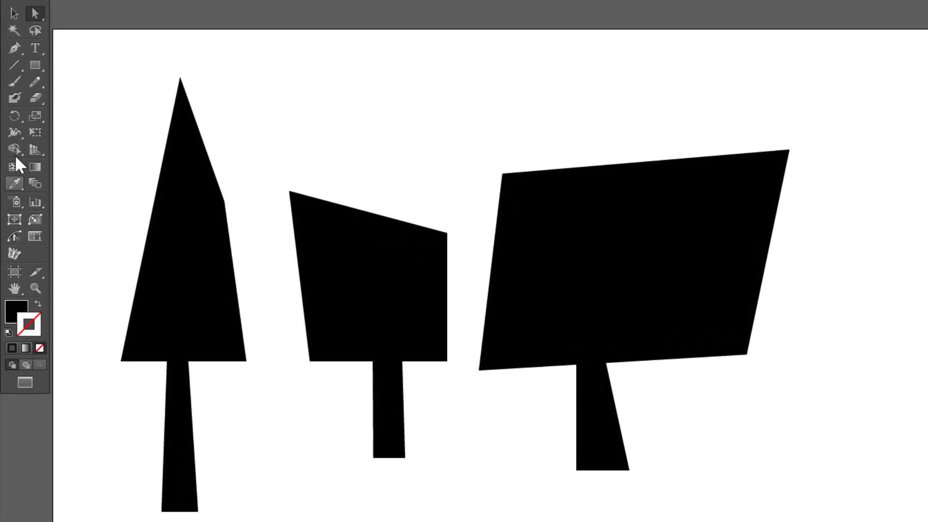
# Step: Select all three tree crowns together and open the Roughen effect for them with preview enabled and smooth points
pyautogui.click(14, 13)
pyautogui.moveTo(211, 126); pyautogui.dragTo(792, 260)
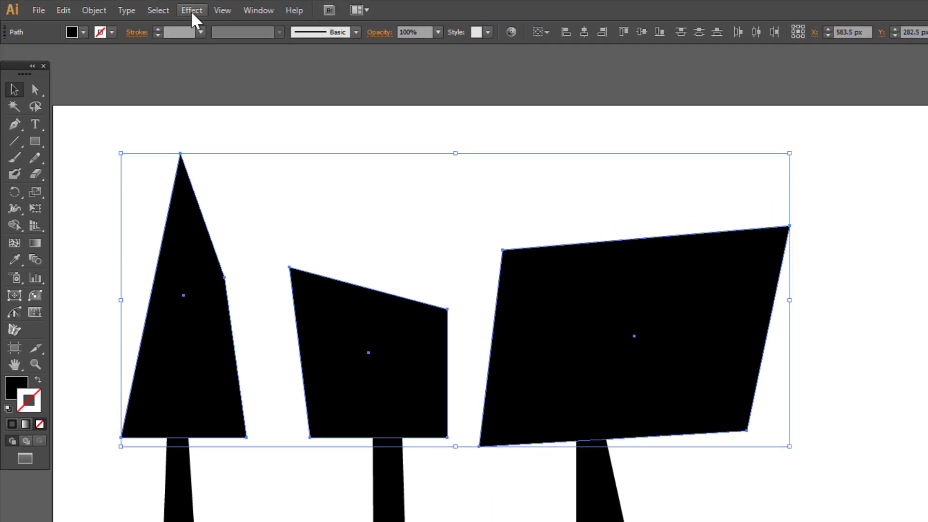
pyautogui.click(191, 11)
pyautogui.moveTo(284, 231)
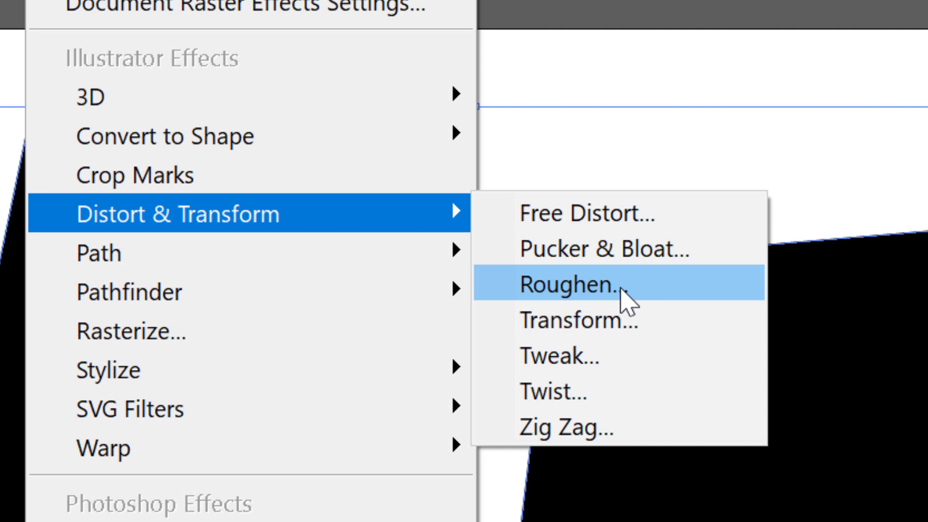
pyautogui.click(616, 288)
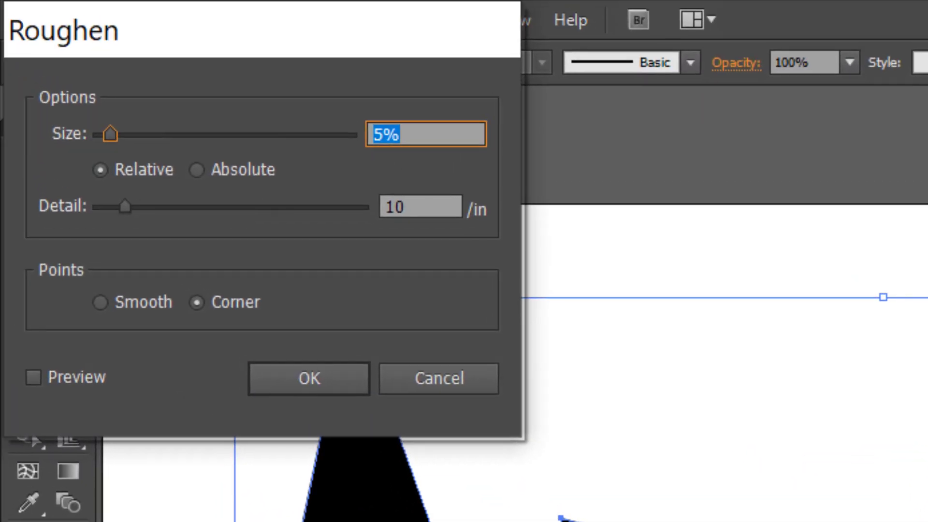
pyautogui.click(52, 379)
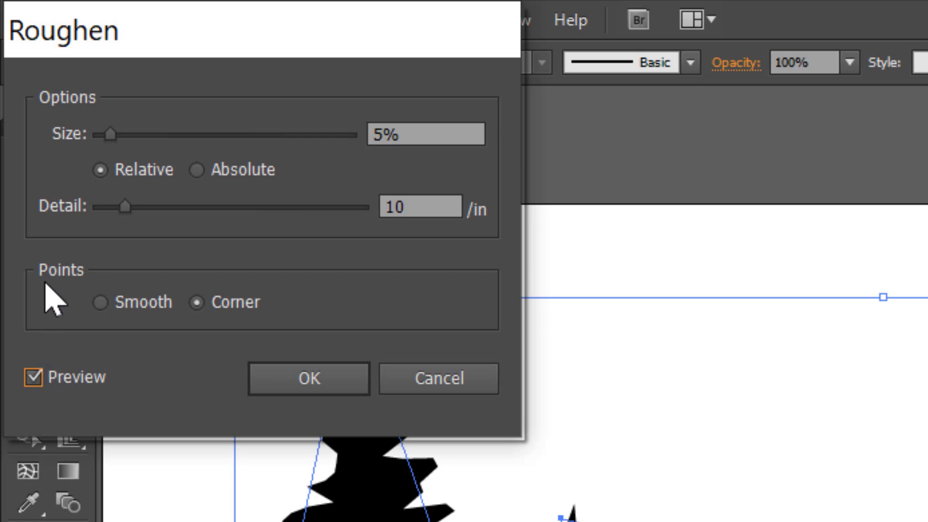
pyautogui.click(102, 303)
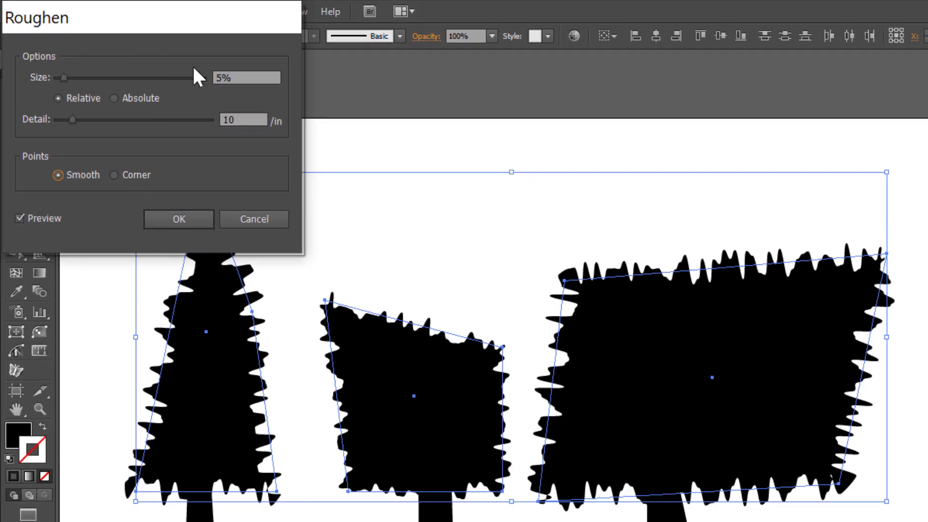
# Step: Keep the Roughen size at 5% relative, set the detail to 3/in and apply the effect to the crowns
pyautogui.moveTo(248, 80); pyautogui.dragTo(201, 76)
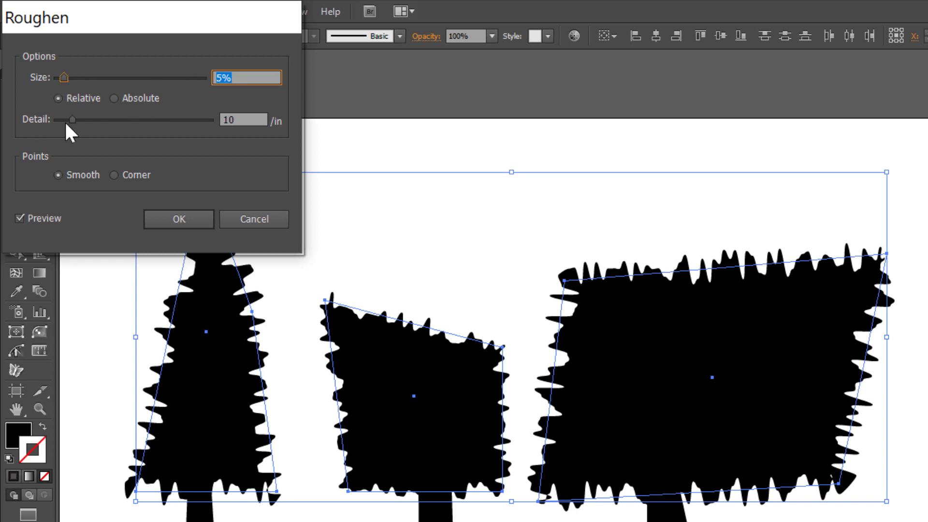
pyautogui.moveTo(247, 120); pyautogui.dragTo(199, 121)
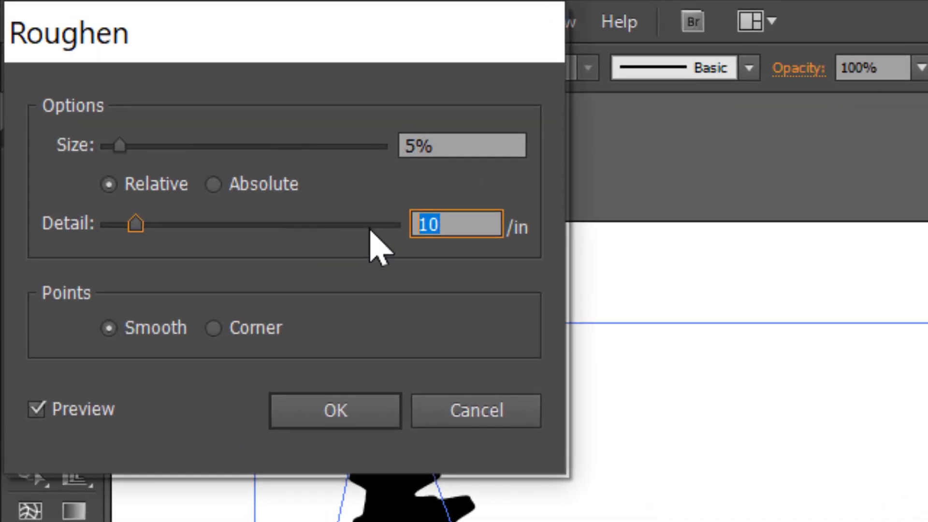
pyautogui.write('3')
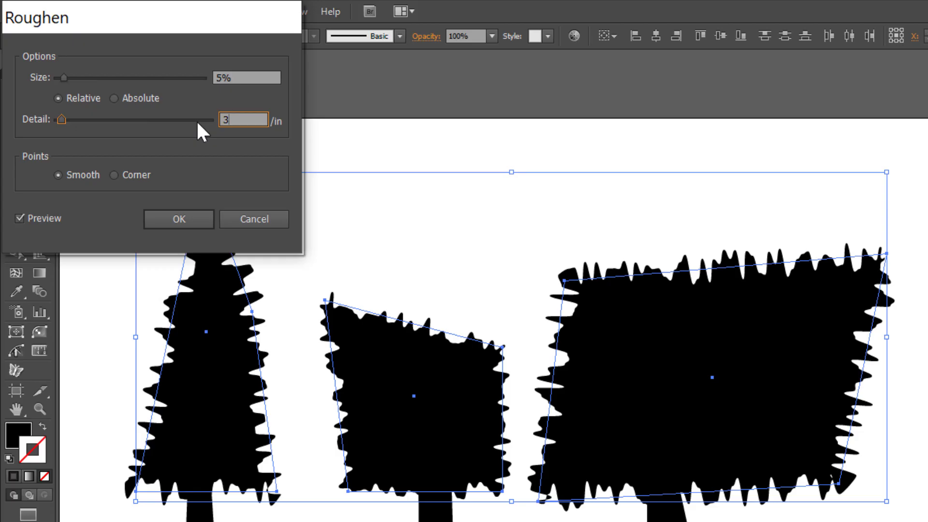
pyautogui.press('Tab')
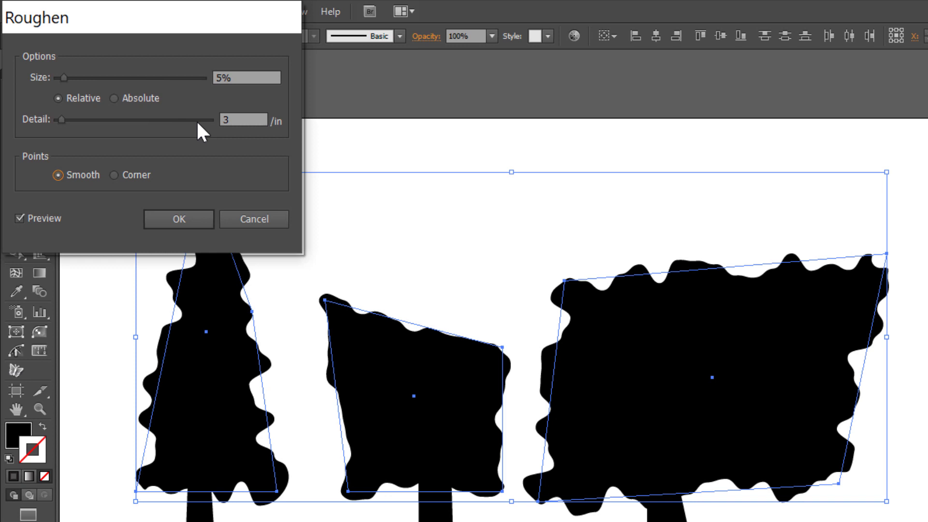
pyautogui.click(193, 215)
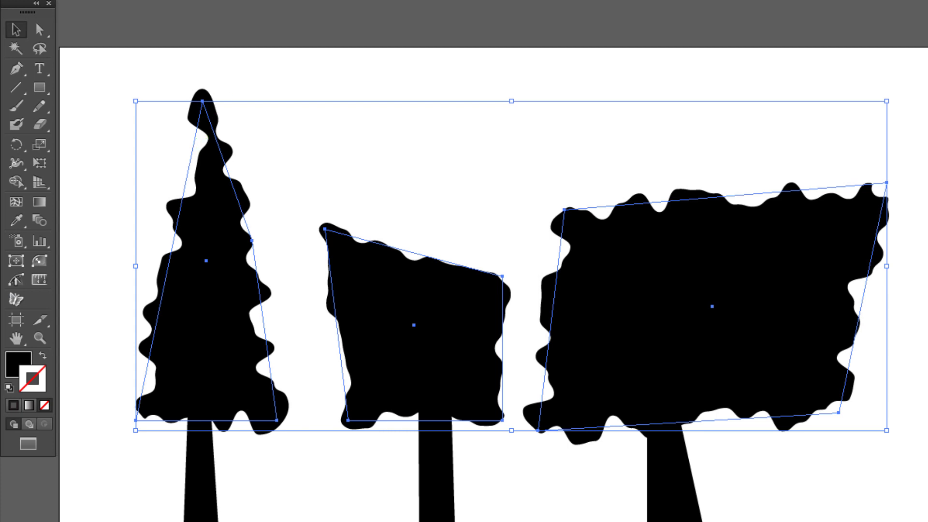
# Step: Reshape the left crown by moving its top anchor slightly left, its right-side anchor outward and its lower-left anchor out to about X 36 px
pyautogui.click(39, 30)
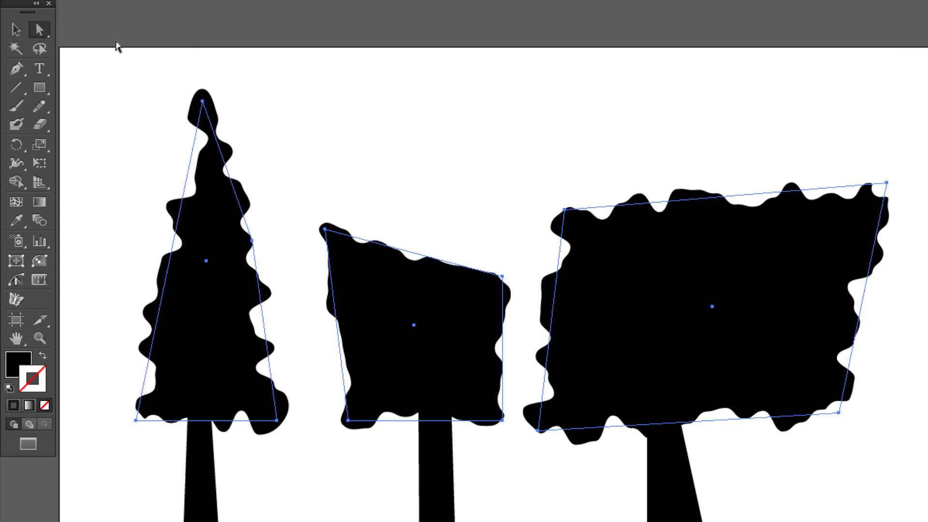
pyautogui.click(158, 37)
pyautogui.click(205, 208)
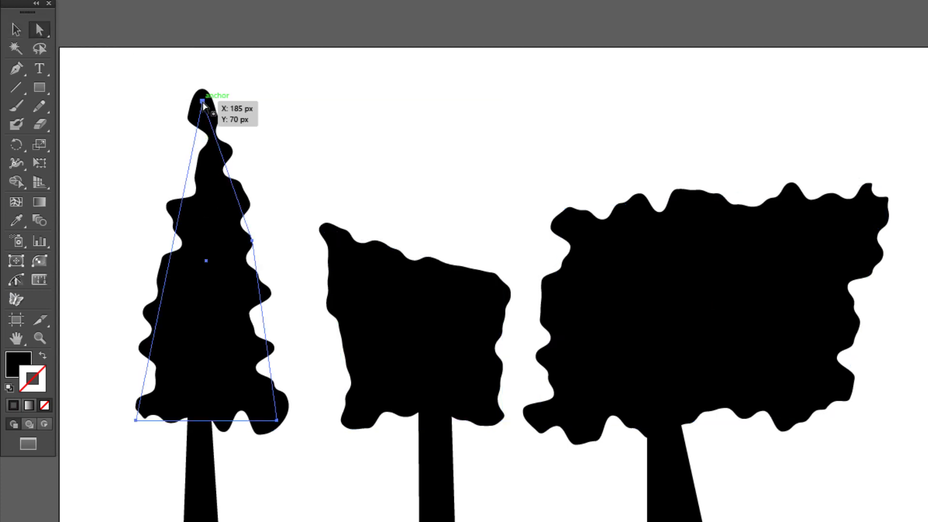
pyautogui.moveTo(202, 101); pyautogui.dragTo(188, 101)
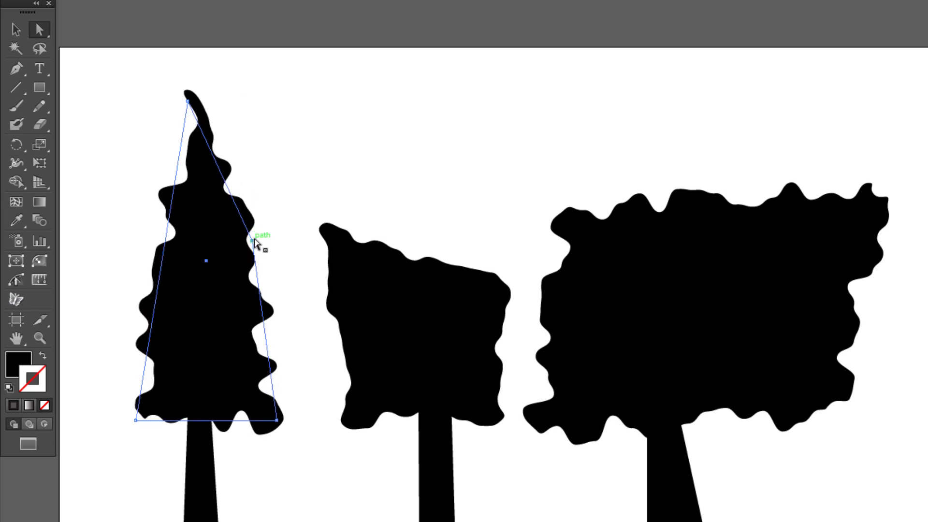
pyautogui.moveTo(253, 241); pyautogui.dragTo(283, 243)
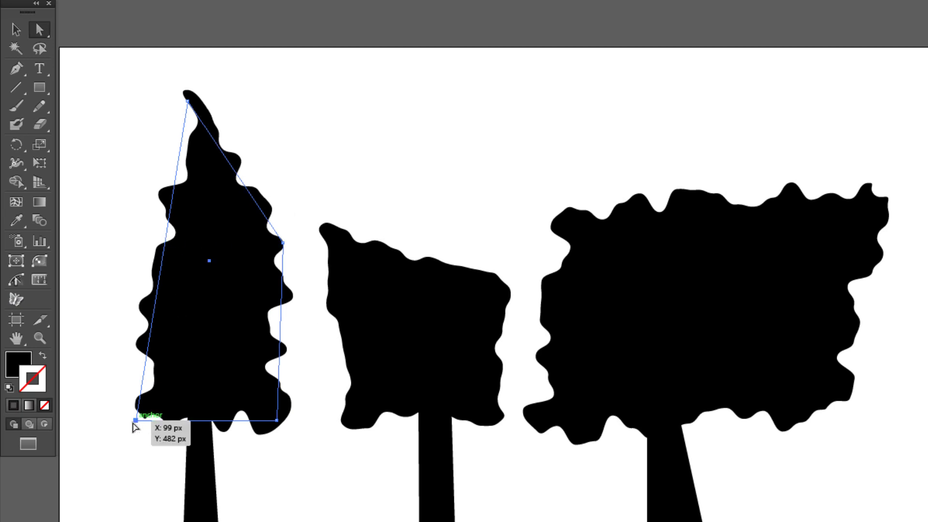
pyautogui.moveTo(135, 425); pyautogui.dragTo(87, 421)
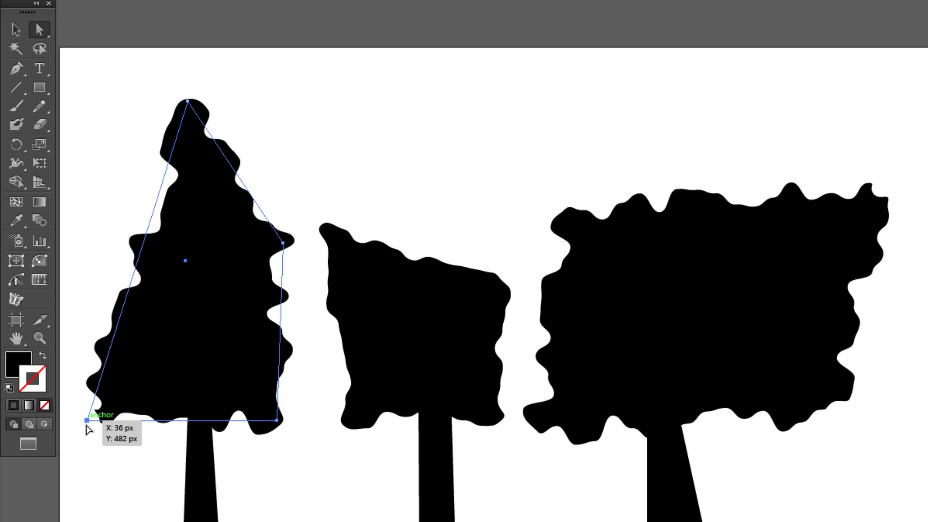
# Step: Reshape the middle crown by moving both upper anchors up and outward and its lower-left anchor slightly up and inward
pyautogui.click(441, 360)
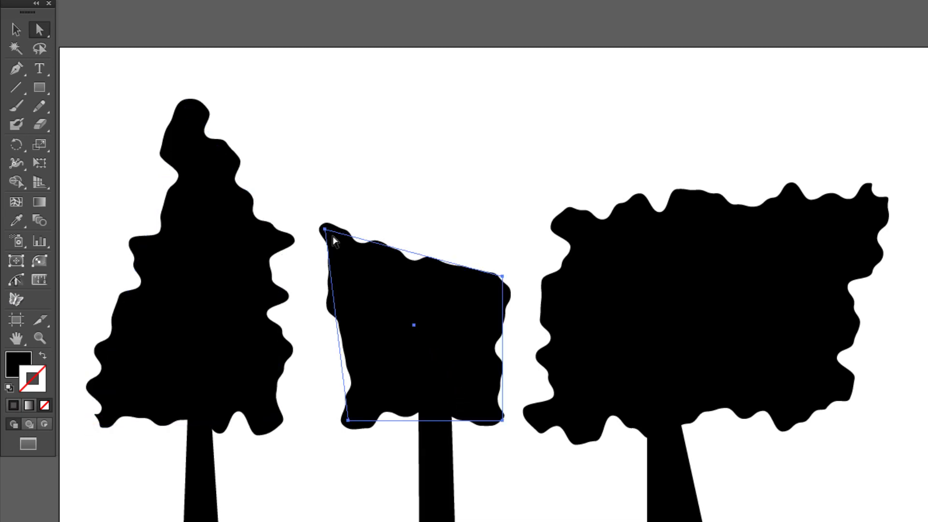
pyautogui.moveTo(327, 231); pyautogui.dragTo(317, 218)
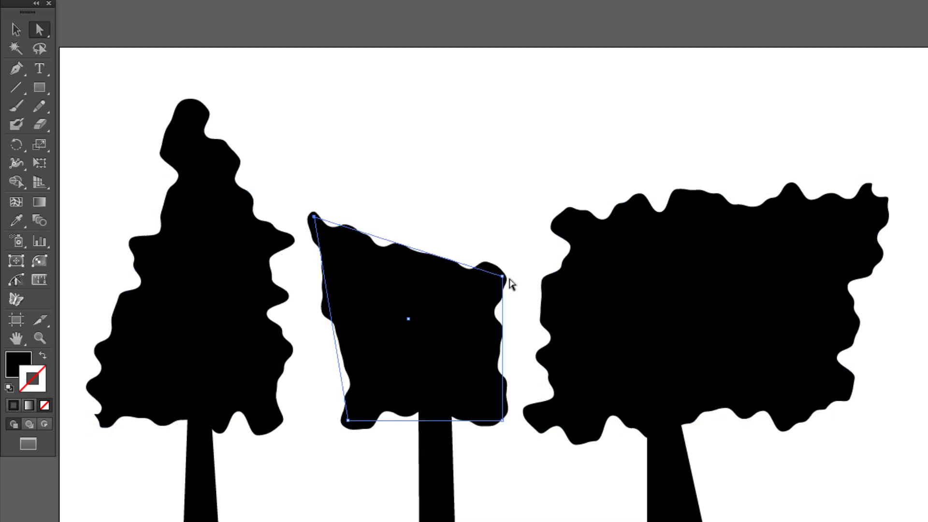
pyautogui.moveTo(506, 274); pyautogui.dragTo(521, 264)
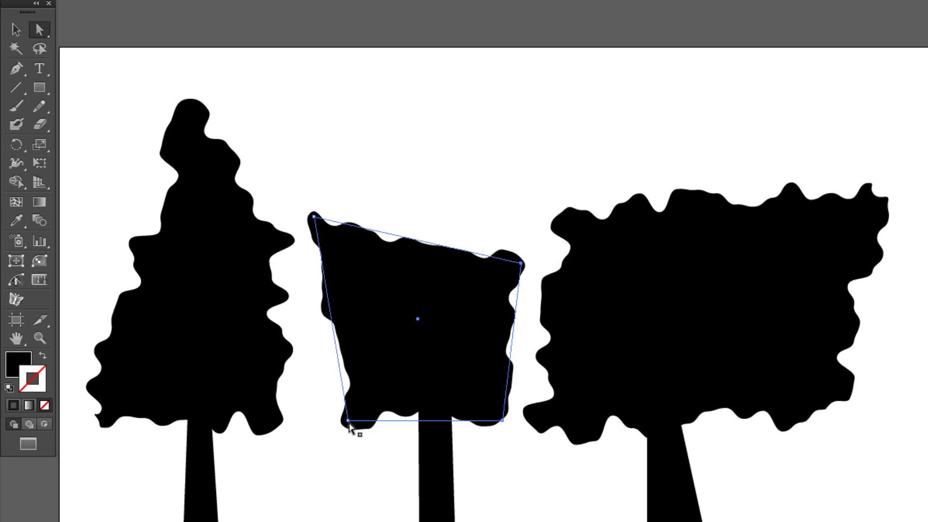
pyautogui.moveTo(348, 421)
pyautogui.mouseDown()
pyautogui.moveTo(356, 399)
pyautogui.moveTo(356, 413)
pyautogui.mouseUp()
# Step: Reshape the right crown by moving its upper-right anchor up and inward and its lower-right anchor inward
pyautogui.click(717, 264)
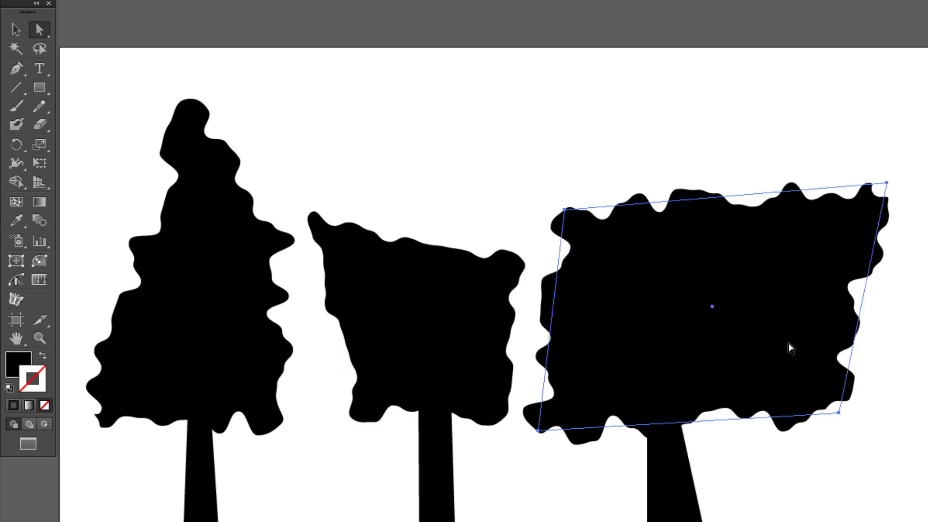
pyautogui.moveTo(886, 184); pyautogui.dragTo(830, 122)
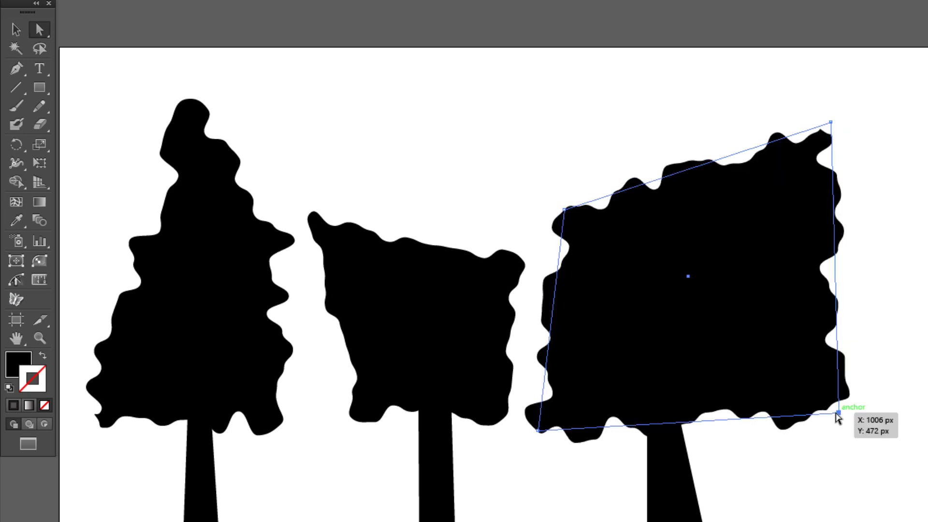
pyautogui.moveTo(837, 413); pyautogui.dragTo(804, 415)
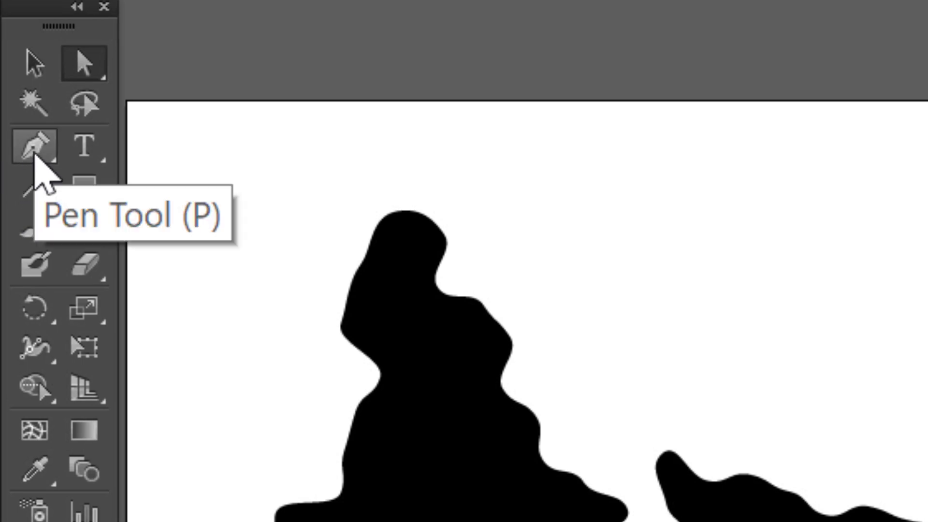
# Step: Add anchor points to the right crown's path: one low on each side edge and one midway along the top edge
pyautogui.click(30, 143)
pyautogui.click(30, 142)
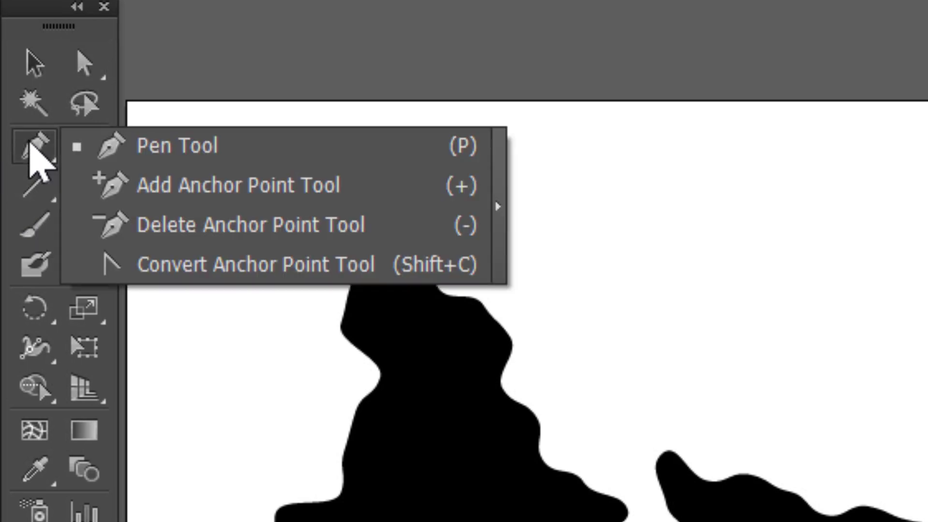
pyautogui.click(30, 142)
pyautogui.click(30, 142)
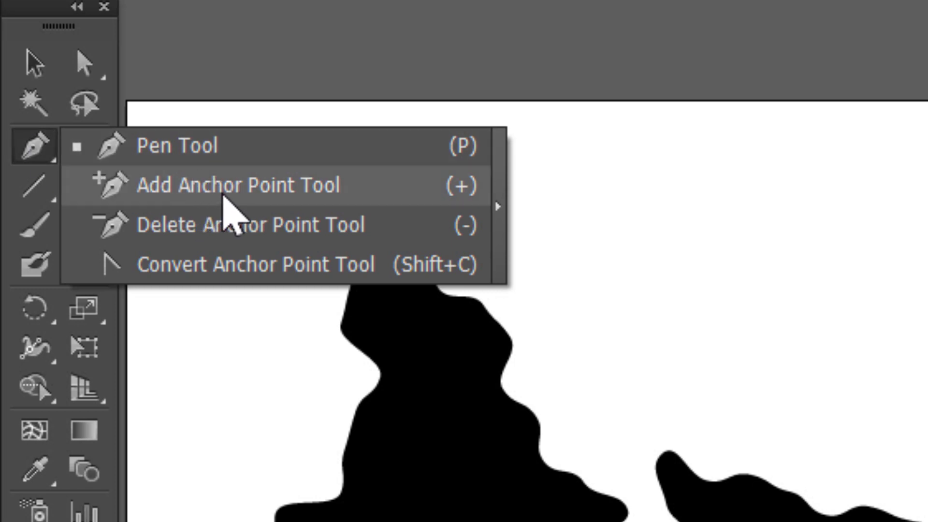
pyautogui.click(309, 185)
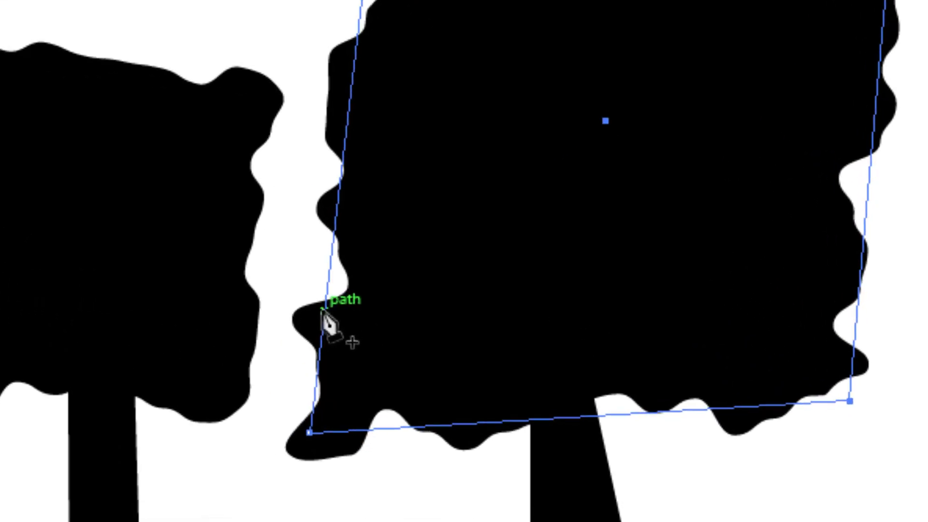
pyautogui.click(224, 267)
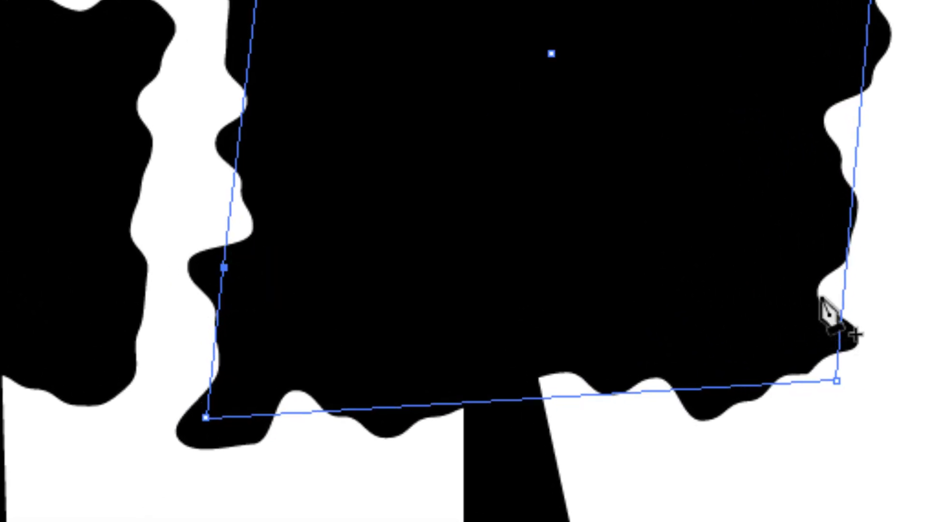
pyautogui.click(846, 279)
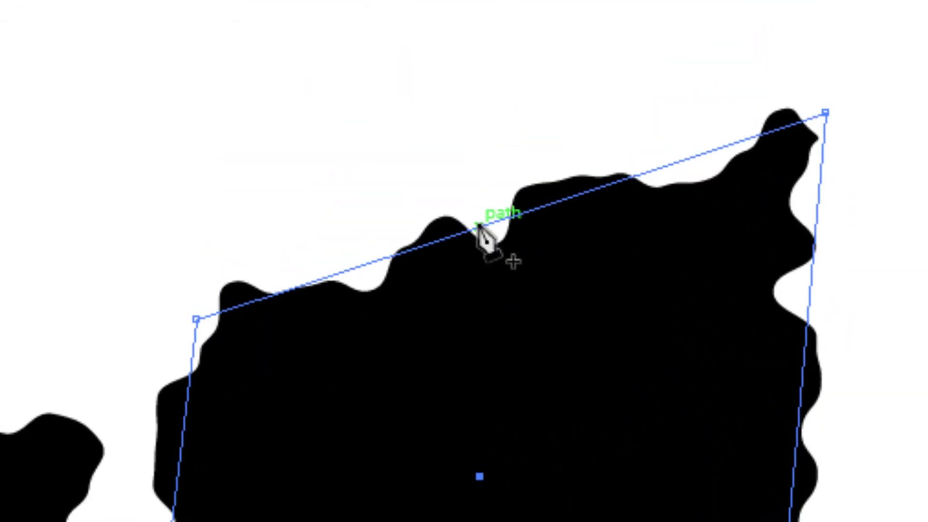
pyautogui.click(475, 225)
# Step: Add anchor points to the middle crown's path on its left edge, low on its right edge and midway along its top edge
pyautogui.click(279, 299)
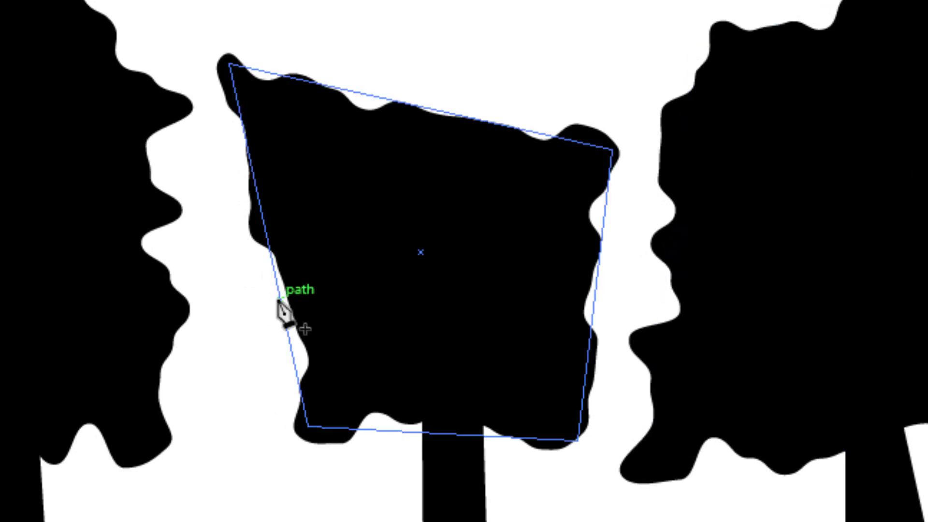
pyautogui.click(279, 300)
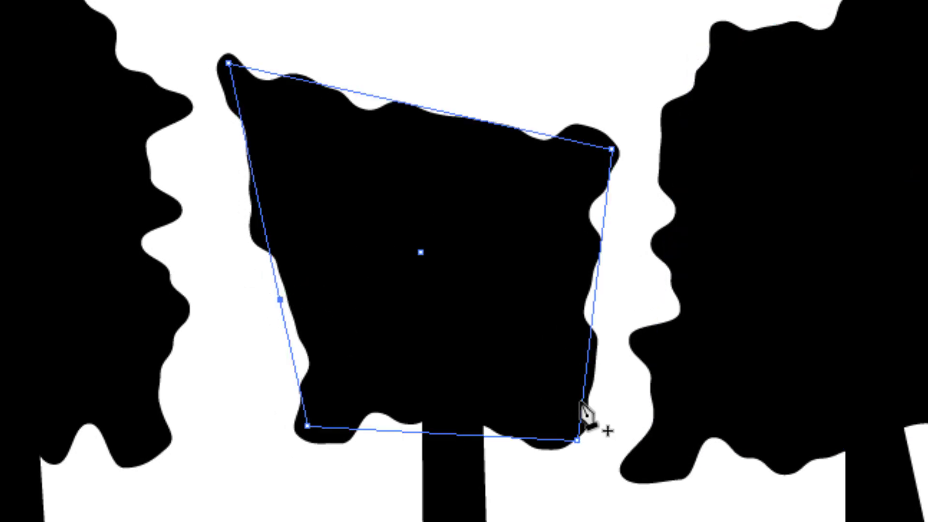
pyautogui.click(587, 360)
pyautogui.click(437, 110)
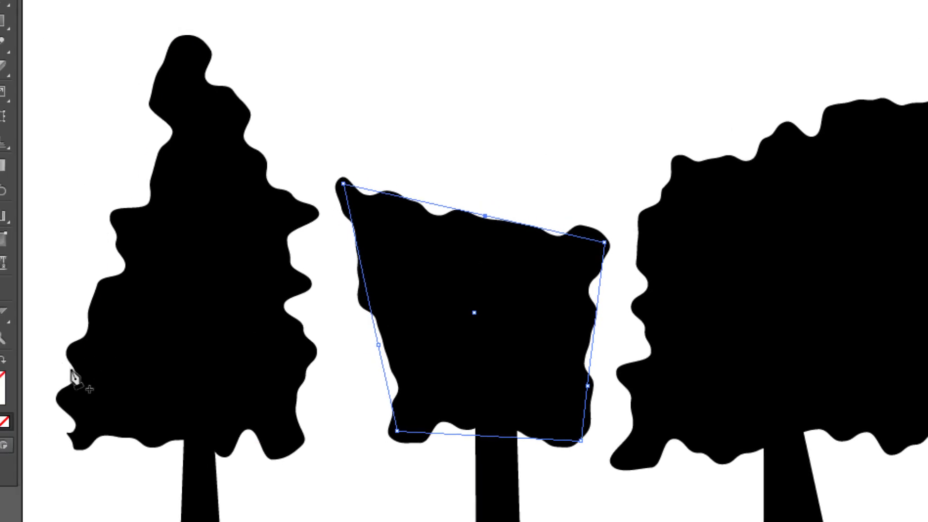
# Step: Add anchor points to the left crown's path low on both side edges and midway along its upper-right slope
pyautogui.keyDown('ctrl'); pyautogui.click(73, 373); pyautogui.keyUp('ctrl')
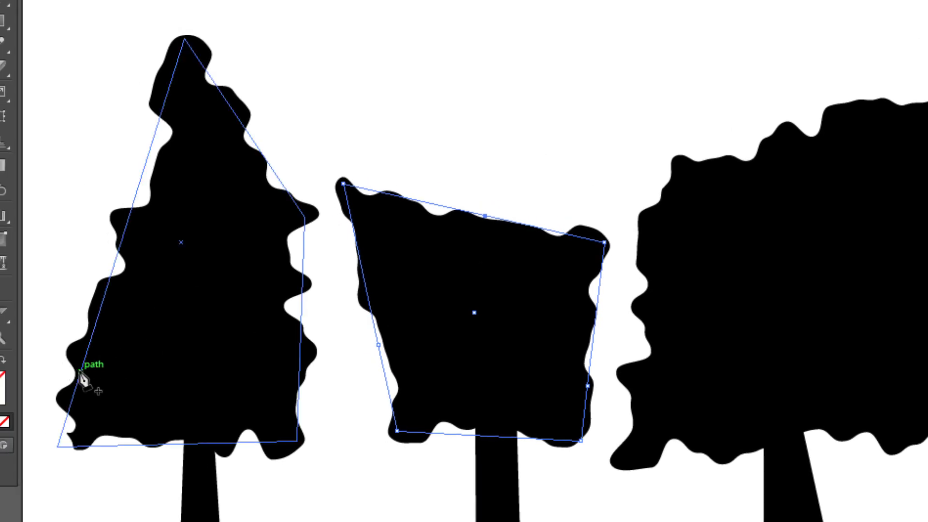
pyautogui.click(298, 379)
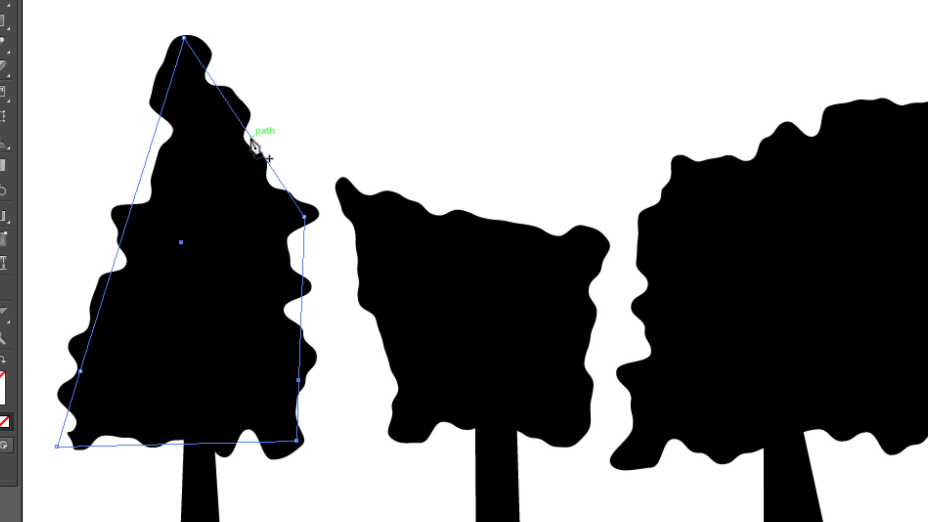
pyautogui.click(251, 138)
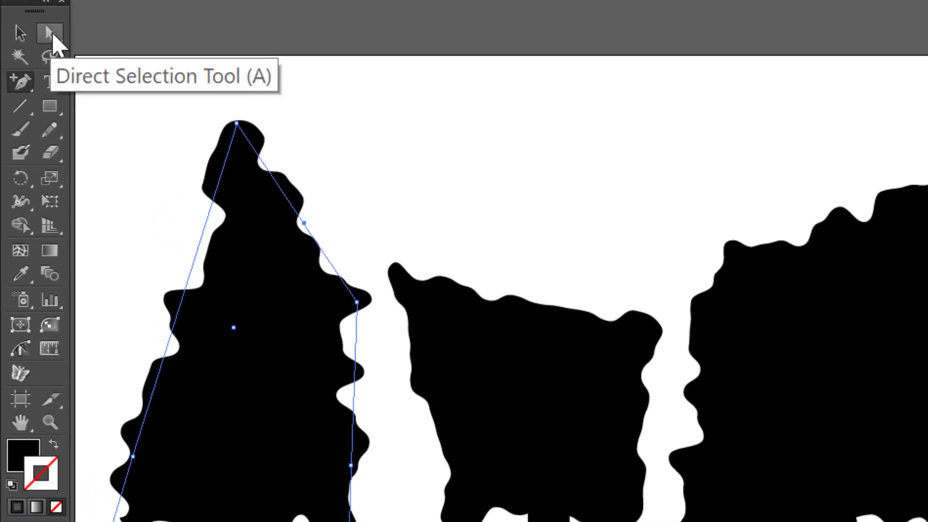
# Step: Reshape the left crown by moving its upper-right slope anchor up and outward and both low side anchors outward
pyautogui.click(55, 41)
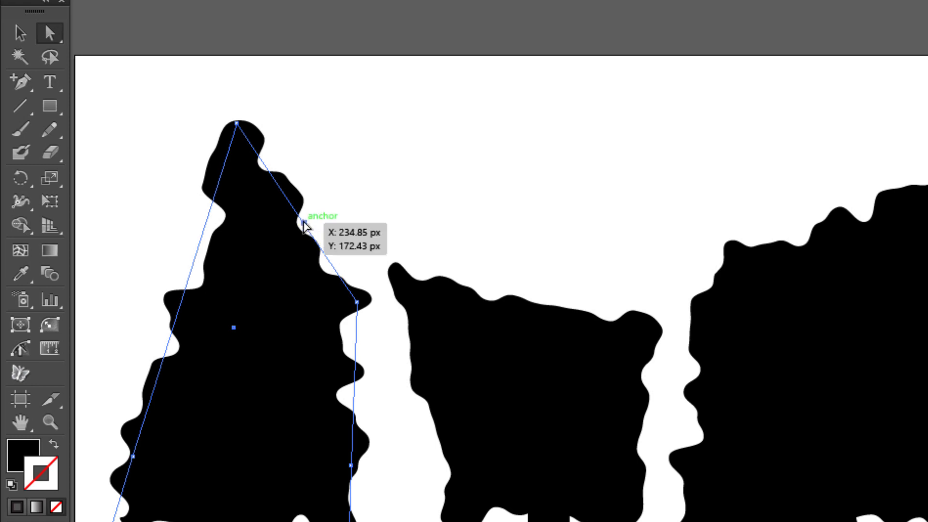
pyautogui.moveTo(304, 222)
pyautogui.mouseDown()
pyautogui.moveTo(334, 182)
pyautogui.moveTo(366, 73)
pyautogui.mouseUp()
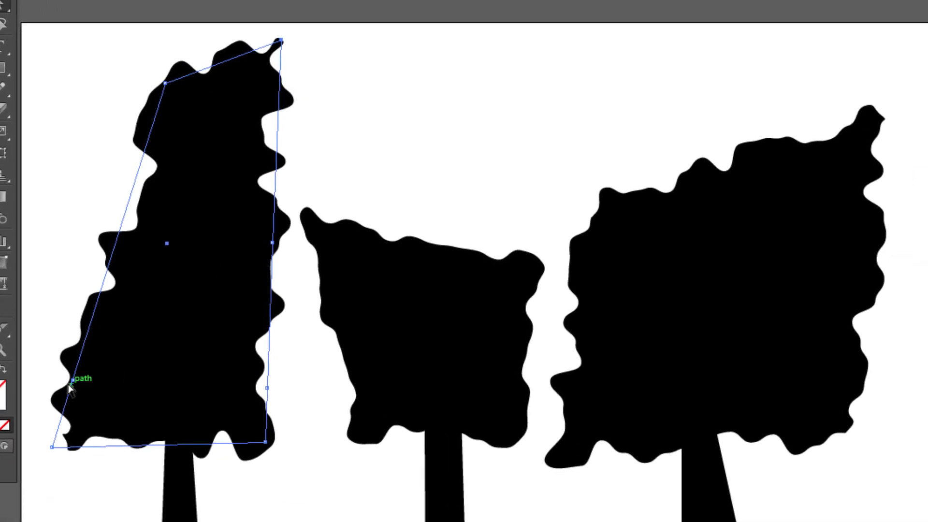
pyautogui.click(72, 380)
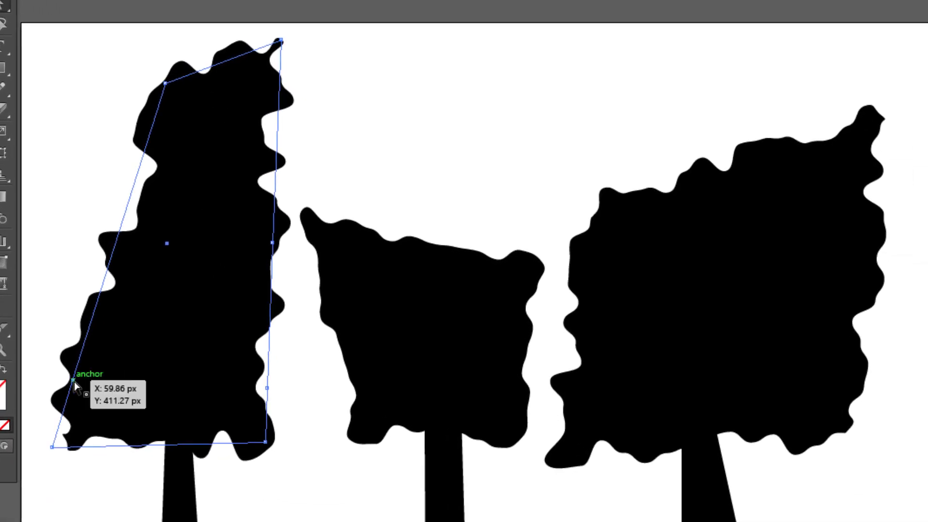
pyautogui.moveTo(73, 381); pyautogui.dragTo(32, 372)
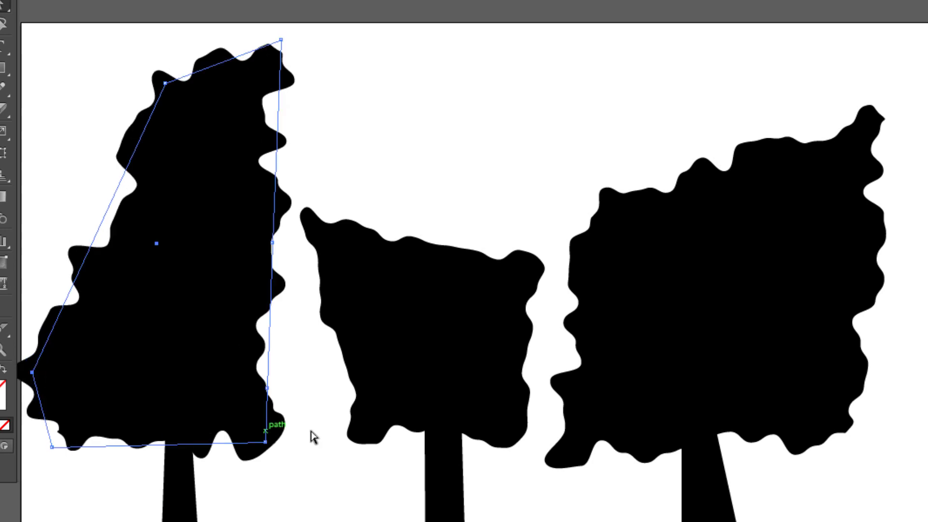
pyautogui.click(267, 386)
pyautogui.moveTo(268, 387); pyautogui.dragTo(281, 368)
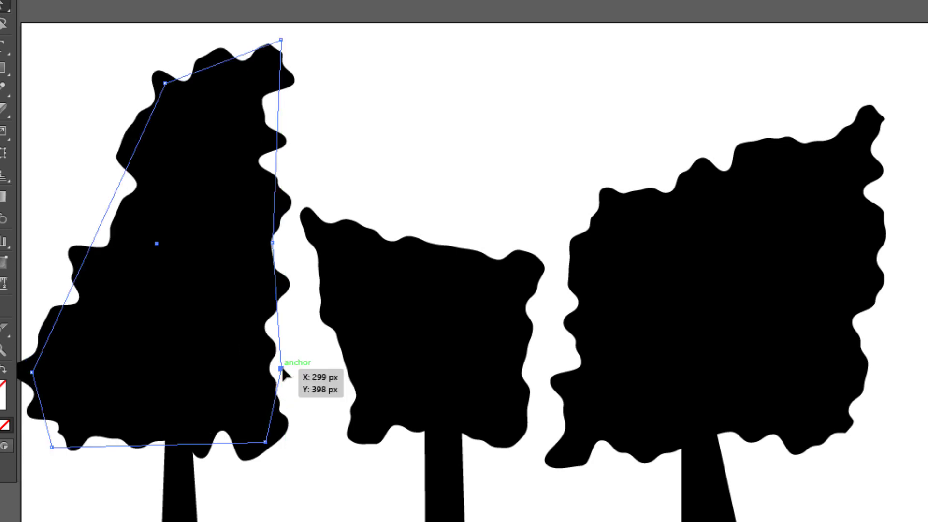
# Step: Round the middle crown by pulling its left-edge and low right-edge anchors outward and its top midpoint anchor upward
pyautogui.click(342, 370)
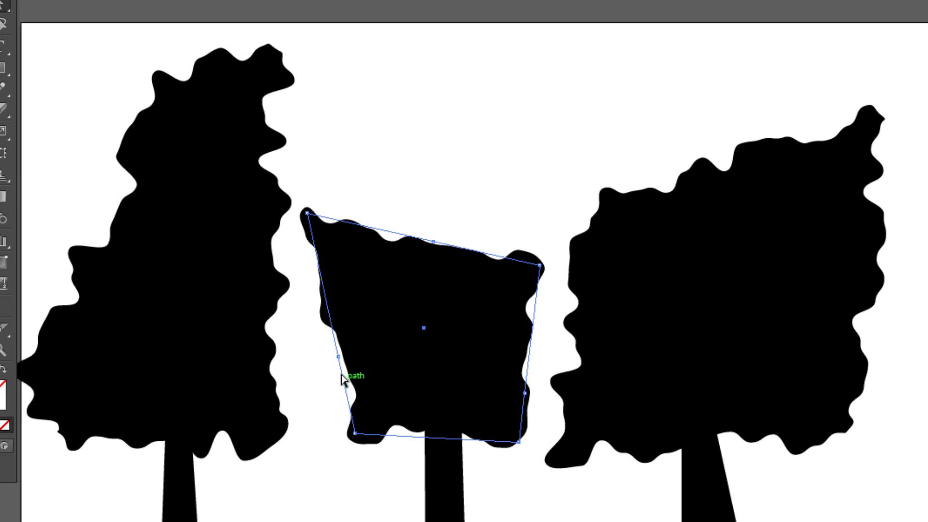
pyautogui.click(322, 369)
pyautogui.moveTo(322, 369); pyautogui.dragTo(299, 375)
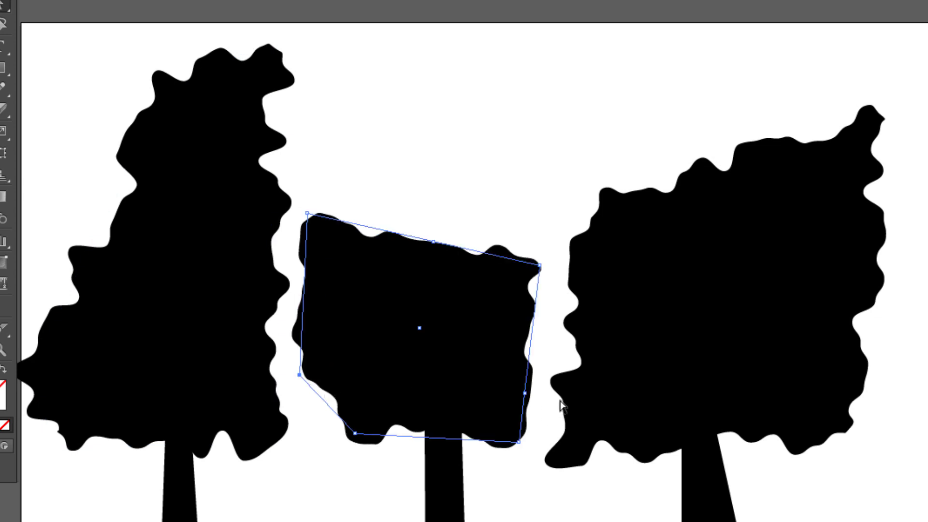
pyautogui.moveTo(525, 392); pyautogui.dragTo(545, 358)
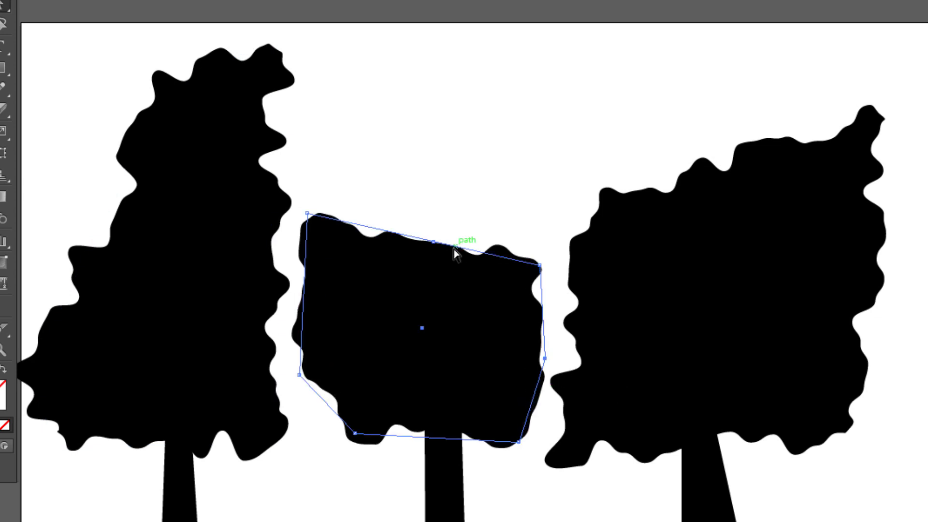
pyautogui.moveTo(435, 246); pyautogui.dragTo(445, 193)
# Step: Reshape the right crown by moving its top midpoint anchor up-left, both low side anchors outward and its upper-right corner anchor inward
pyautogui.click(698, 259)
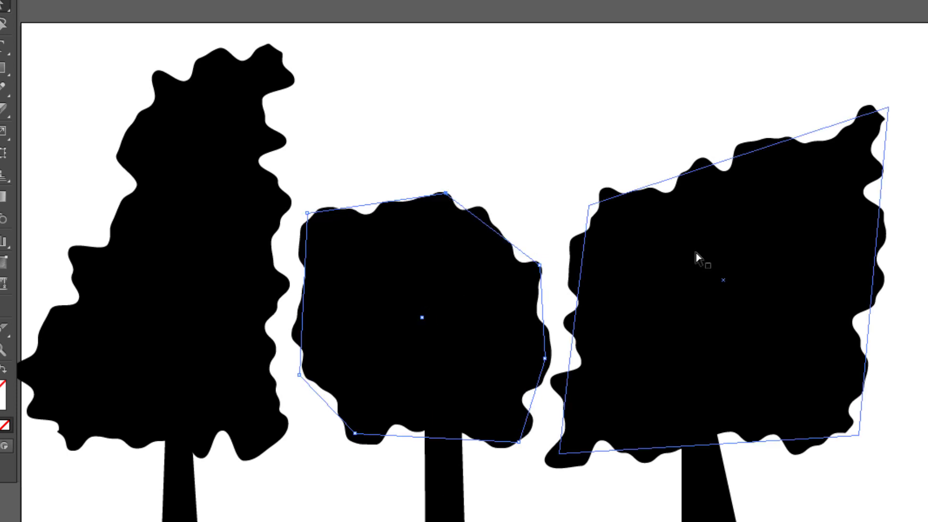
pyautogui.moveTo(720, 166); pyautogui.dragTo(658, 103)
pyautogui.moveTo(865, 388); pyautogui.dragTo(908, 395)
pyautogui.moveTo(567, 382); pyautogui.dragTo(538, 358)
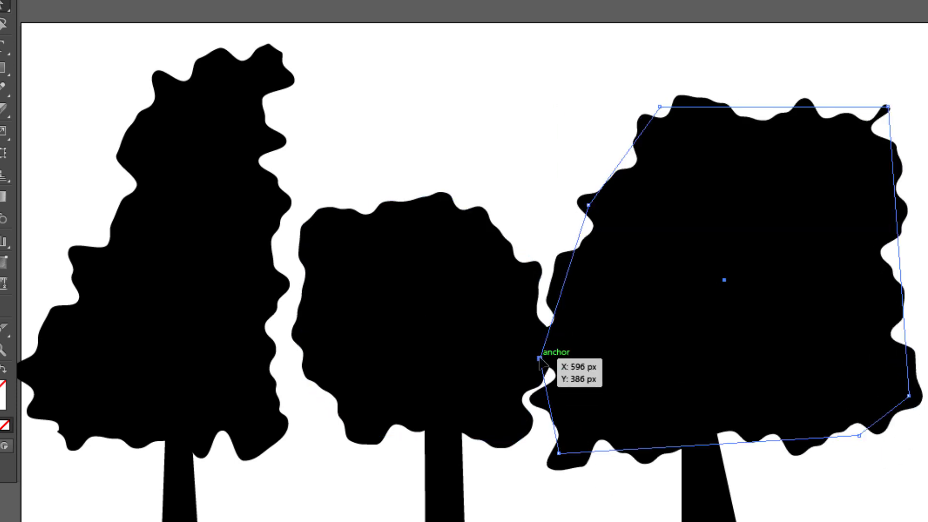
pyautogui.click(620, 95)
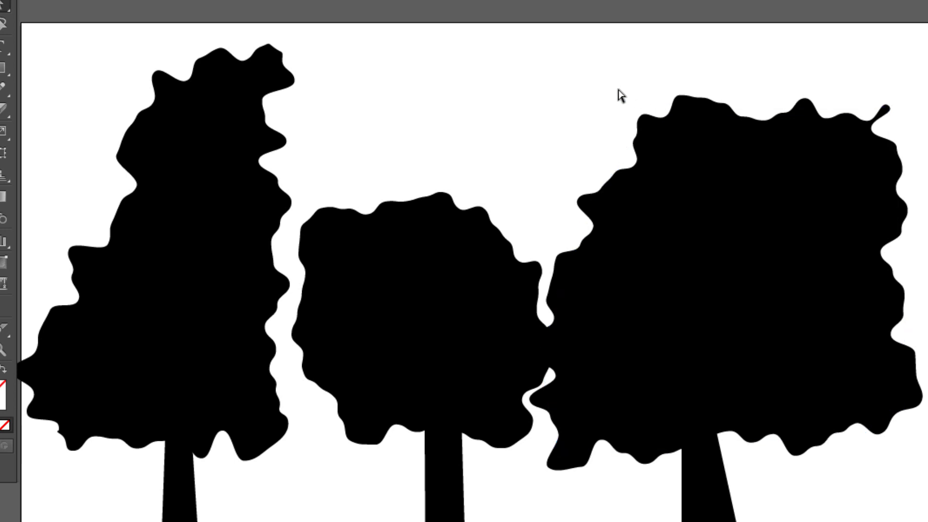
pyautogui.click(851, 189)
pyautogui.moveTo(889, 114); pyautogui.dragTo(835, 87)
pyautogui.click(901, 153)
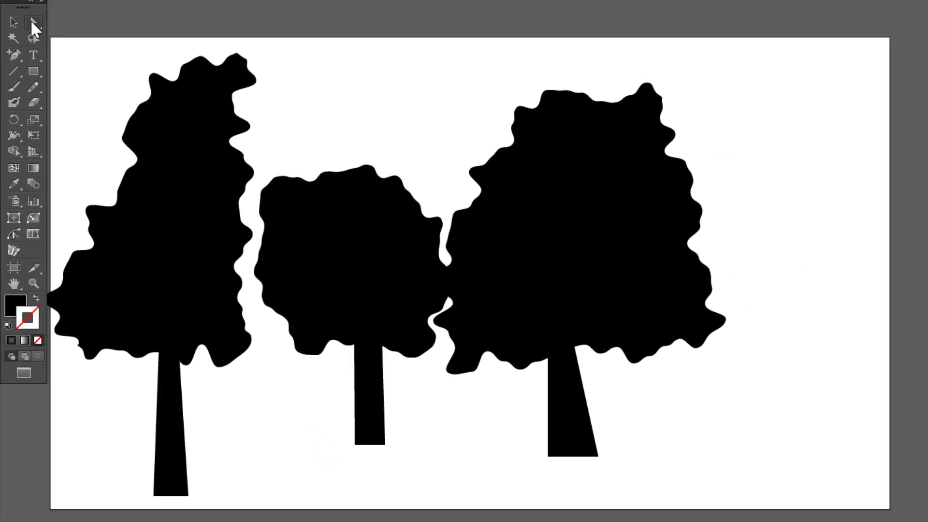
# Step: Space the three whole trees apart by moving the right and middle trees well to the right and the left tree slightly right
pyautogui.click(13, 22)
pyautogui.moveTo(642, 427); pyautogui.dragTo(684, 235)
pyautogui.click(541, 394)
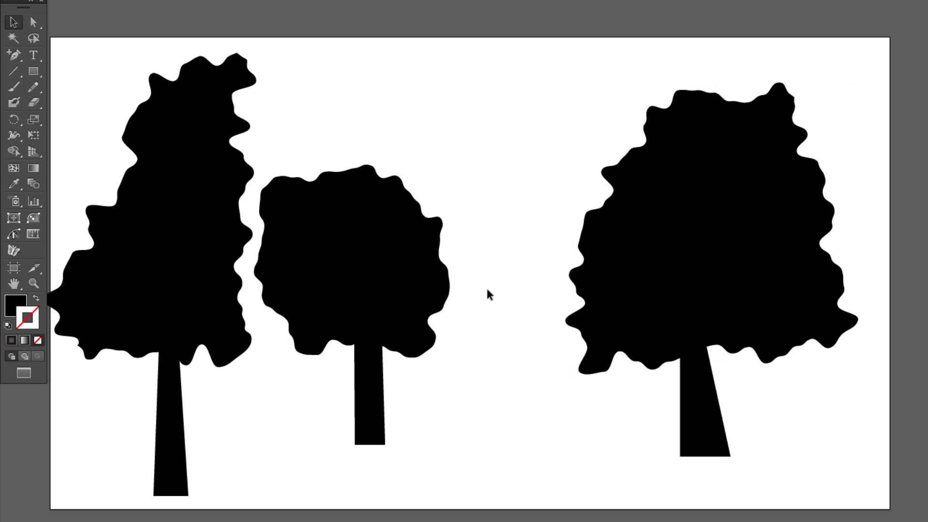
pyautogui.moveTo(488, 293); pyautogui.dragTo(348, 372)
pyautogui.moveTo(357, 341); pyautogui.dragTo(455, 328)
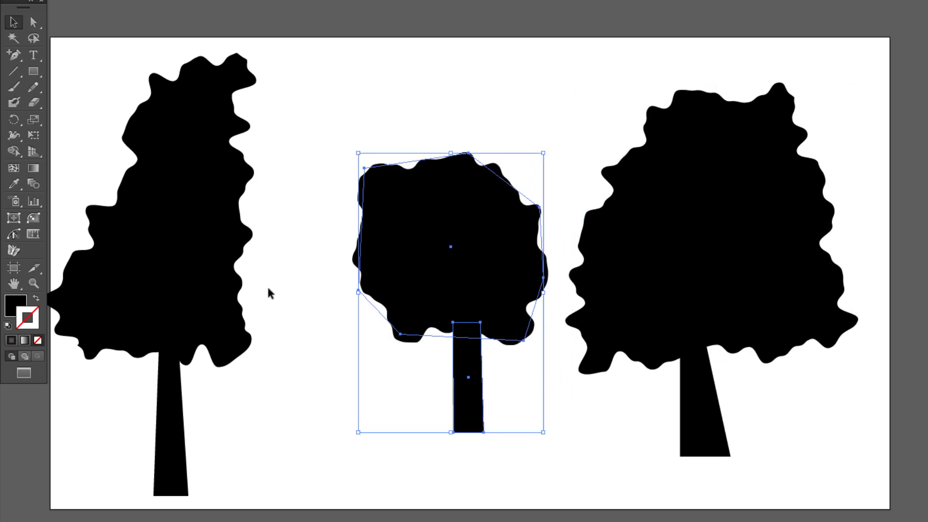
pyautogui.moveTo(270, 289); pyautogui.dragTo(213, 382)
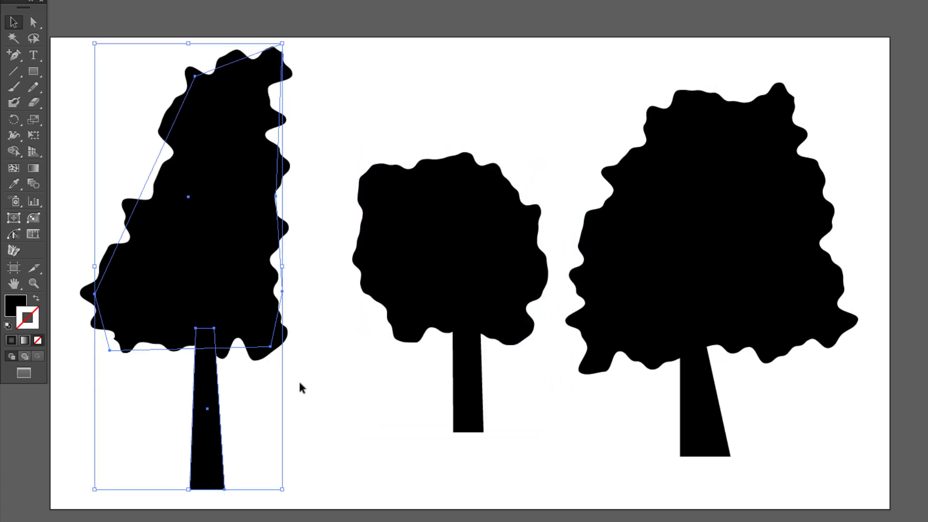
# Step: Reposition the crowns over their trunks by shifting the left and middle crowns slightly right and the right crown slightly left
pyautogui.click(308, 400)
pyautogui.moveTo(232, 290); pyautogui.dragTo(242, 289)
pyautogui.click(314, 380)
pyautogui.moveTo(452, 300); pyautogui.dragTo(462, 297)
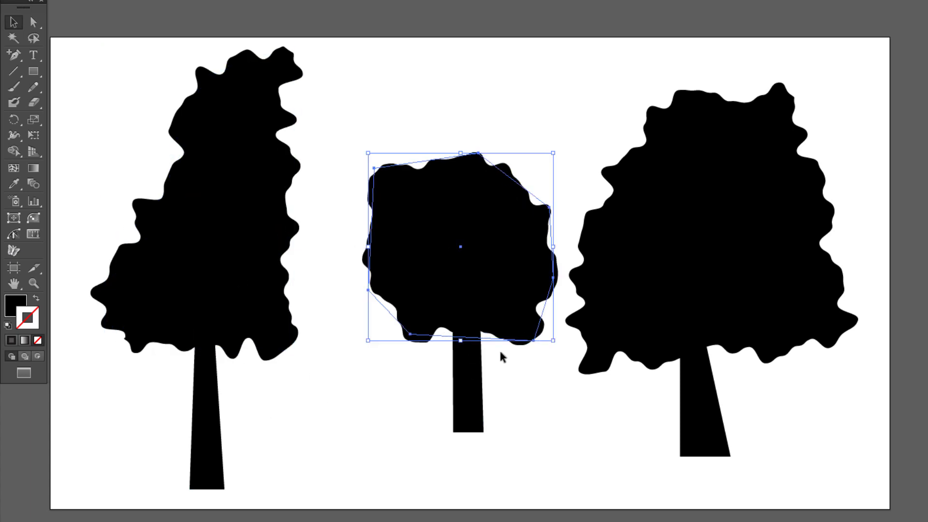
pyautogui.click(635, 396)
pyautogui.click(696, 296)
pyautogui.moveTo(695, 291); pyautogui.dragTo(675, 291)
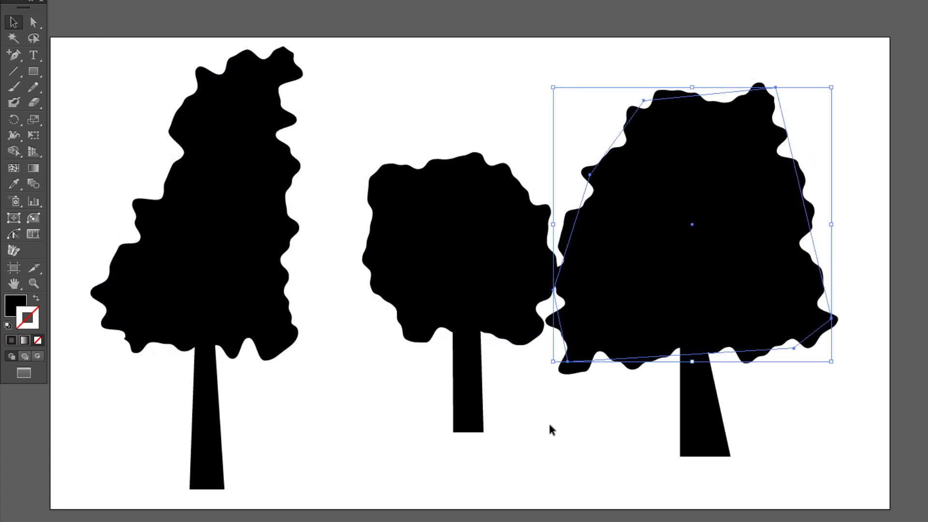
# Step: Move the middle tree's crown and trunk together slightly left to separate it from the right tree
pyautogui.click(550, 424)
pyautogui.click(515, 319)
pyautogui.moveTo(522, 421); pyautogui.dragTo(445, 290)
pyautogui.click(573, 452)
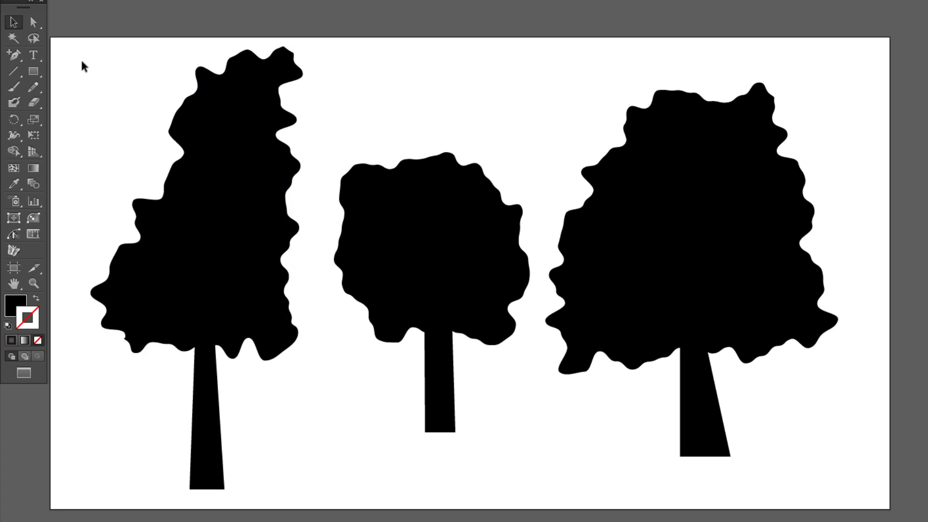
# Step: Expand the appearance of all three trees to turn the roughened outlines into editable paths
pyautogui.moveTo(83, 61); pyautogui.dragTo(772, 475)
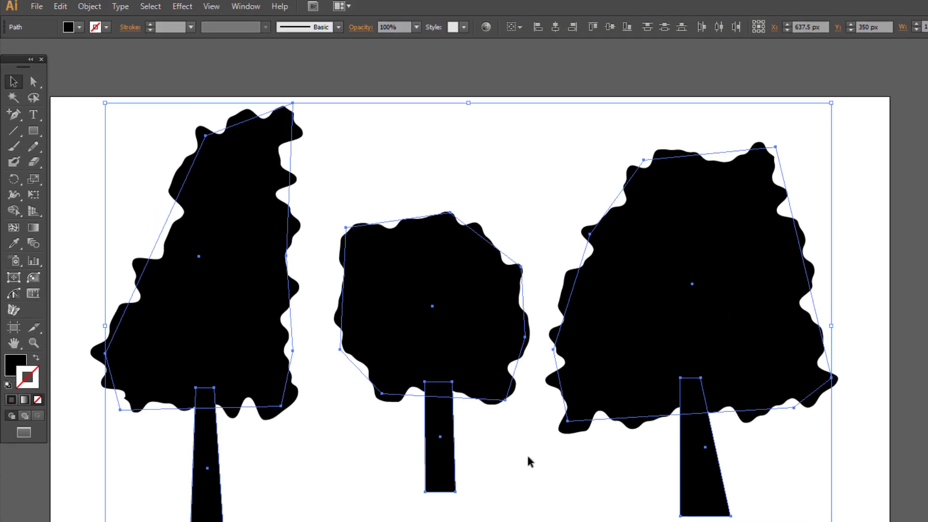
pyautogui.click(92, 9)
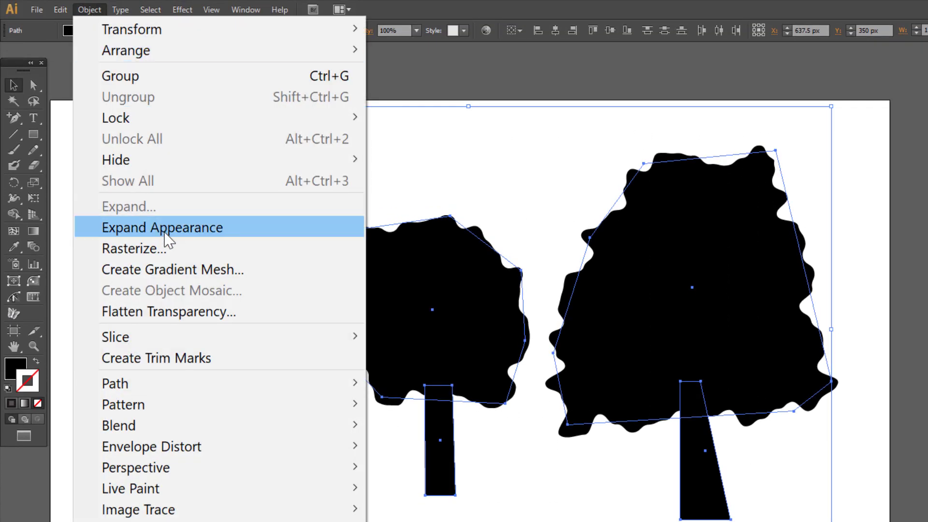
pyautogui.click(165, 231)
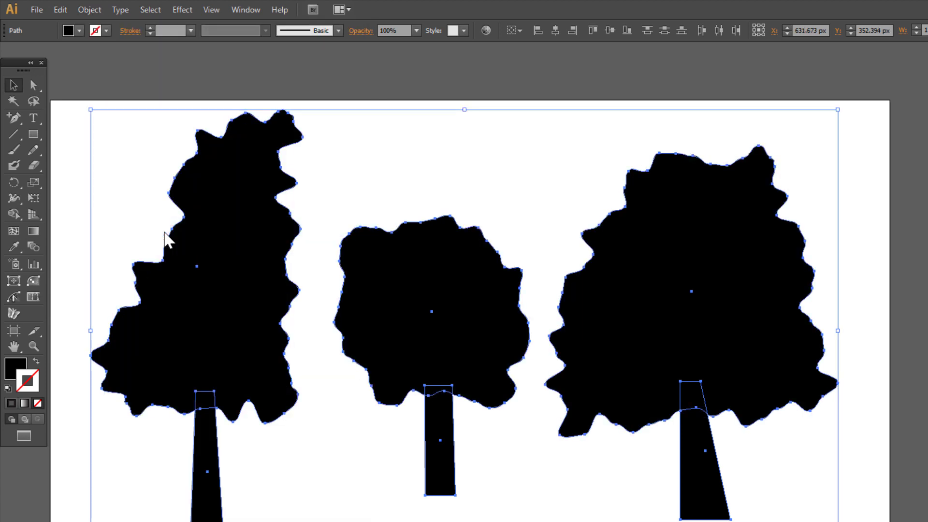
pyautogui.click(150, 194)
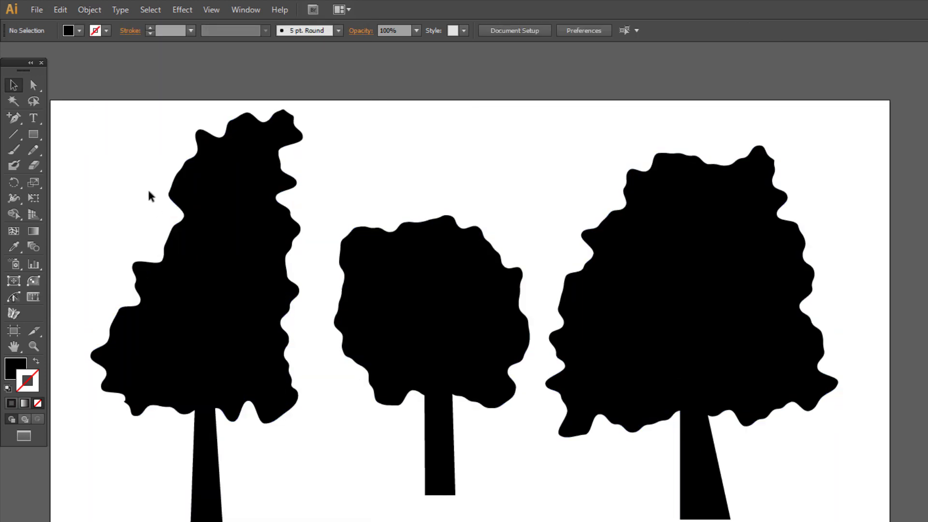
# Step: Group the crown and trunk of each tree separately, for the left, middle and right trees
pyautogui.moveTo(117, 153); pyautogui.dragTo(230, 441)
pyautogui.rightClick(204, 269)
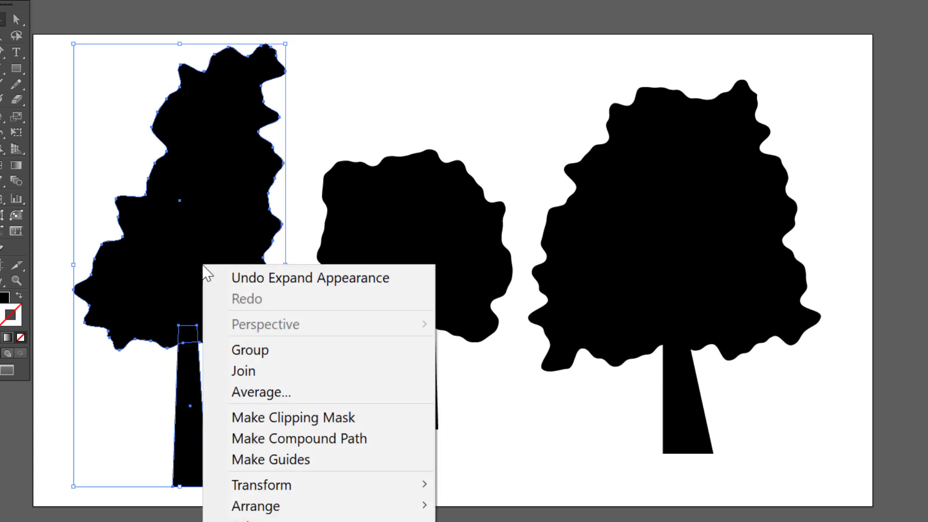
pyautogui.click(267, 357)
pyautogui.moveTo(382, 89); pyautogui.dragTo(448, 416)
pyautogui.rightClick(433, 315)
pyautogui.click(491, 356)
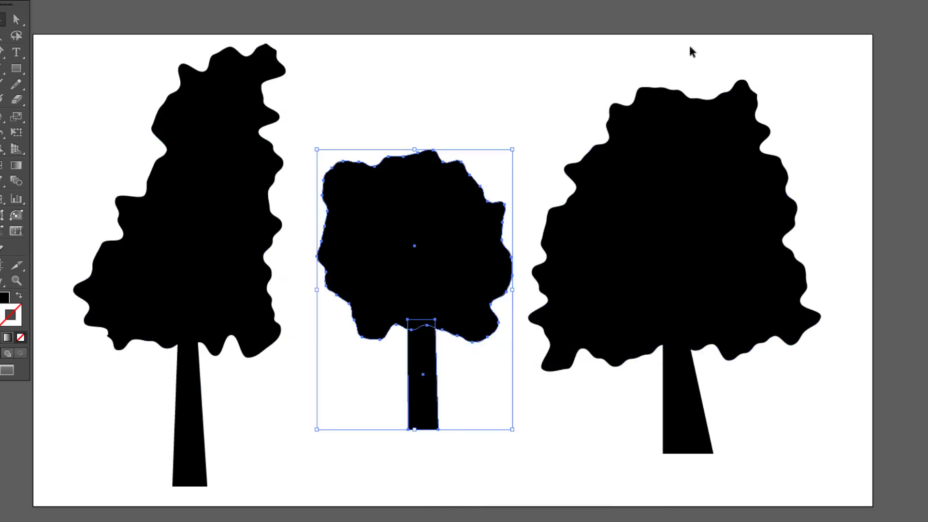
pyautogui.moveTo(682, 145); pyautogui.dragTo(683, 476)
pyautogui.rightClick(658, 238)
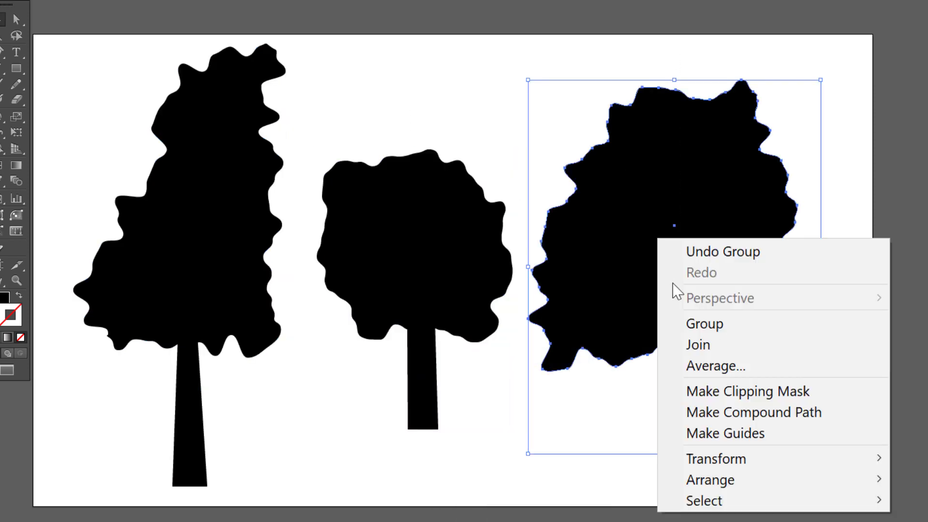
pyautogui.click(692, 324)
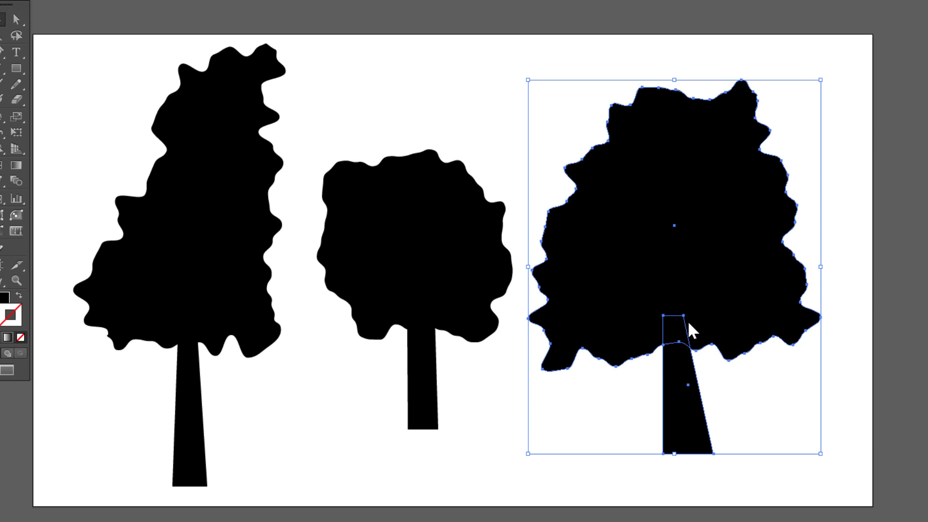